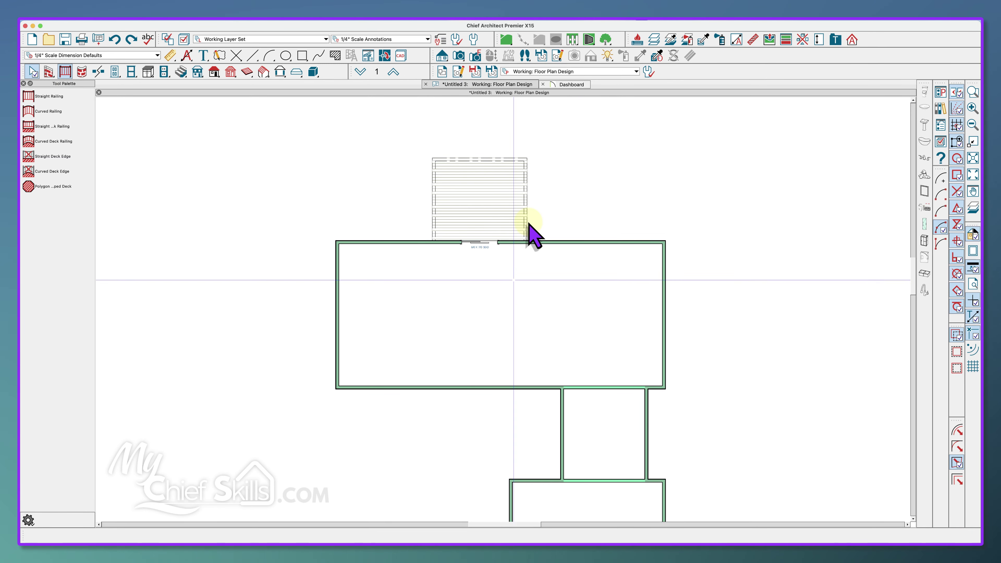
# - Build the roof over the whole floor plan with Auto Rebuild Roofs enabled in the Build Roof settings
pyautogui.moveTo(545, 345); pyautogui.dragTo(536, 298, button='middle')
pyautogui.scroll(-2, 546, 307)
pyautogui.scroll(-2, 548, 320)
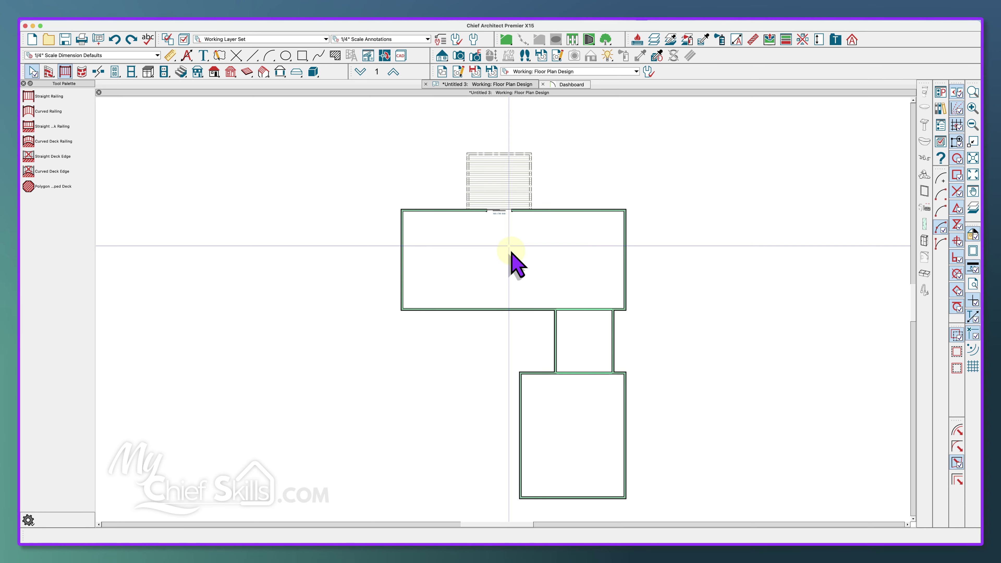
pyautogui.scroll(2, 516, 264)
pyautogui.scroll(-3, 517, 264)
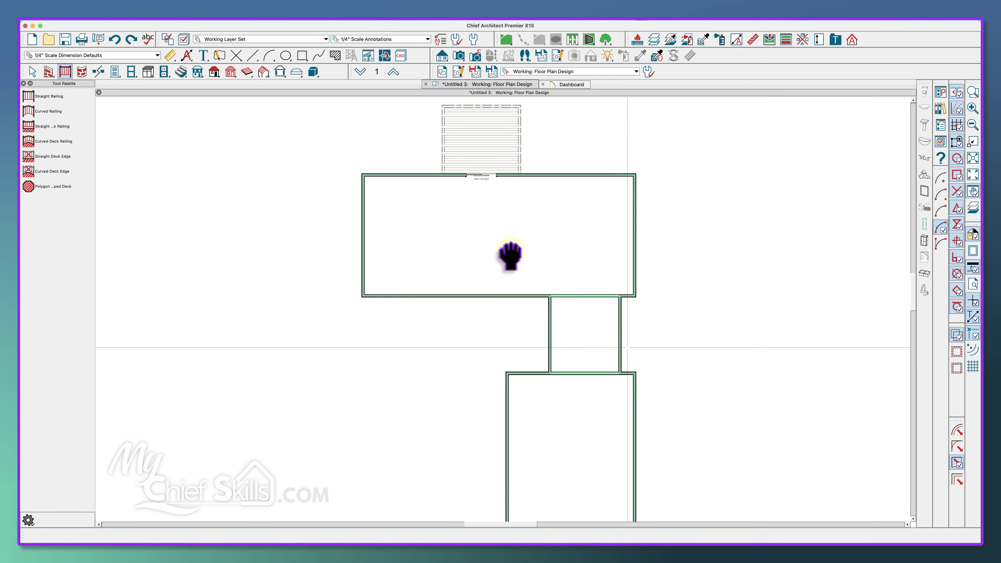
pyautogui.scroll(3, 511, 252)
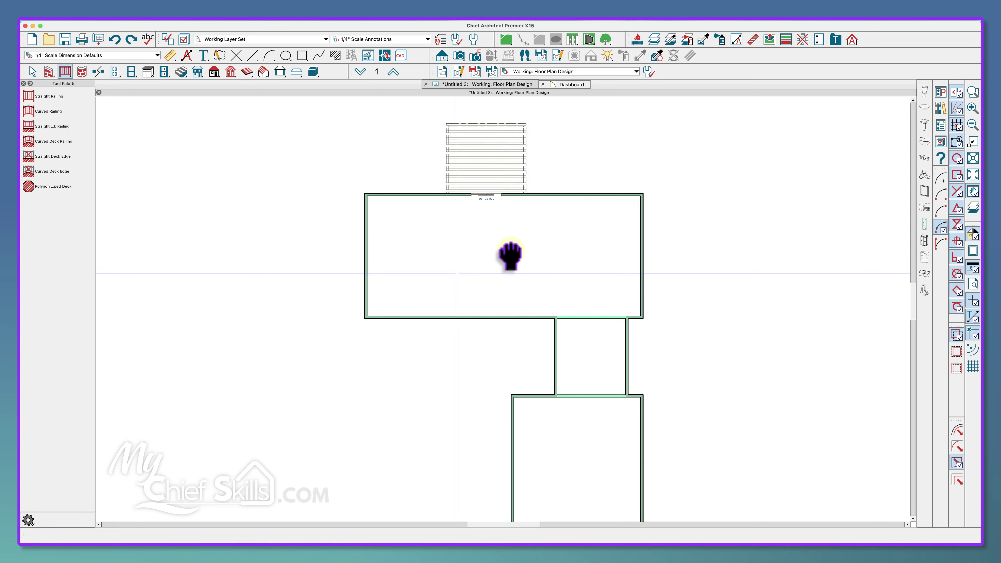
pyautogui.click(853, 40)
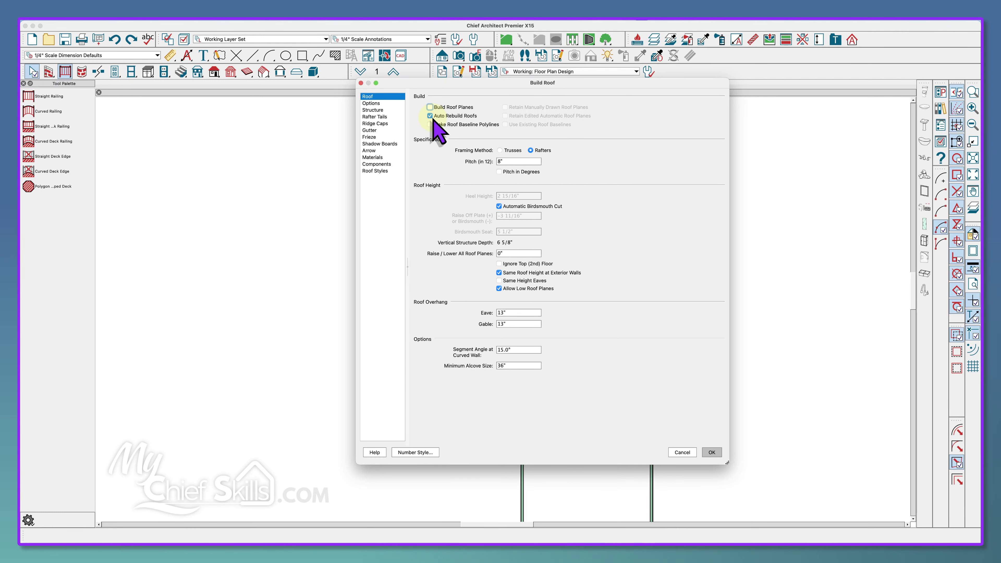
pyautogui.click(712, 452)
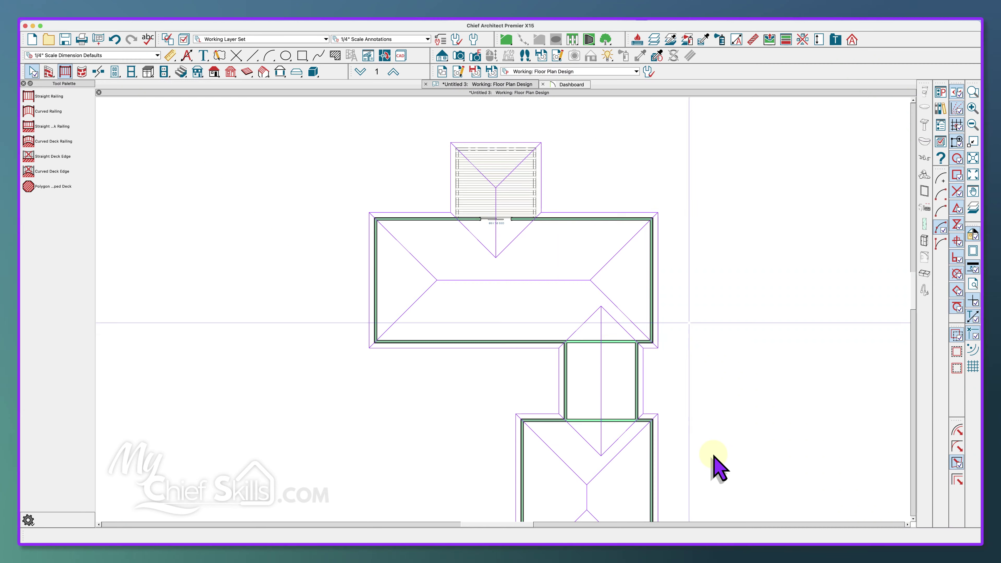
# - Turn the two short end walls of both the main building and the lower building into full gable walls
pyautogui.scroll(-5, 714, 463)
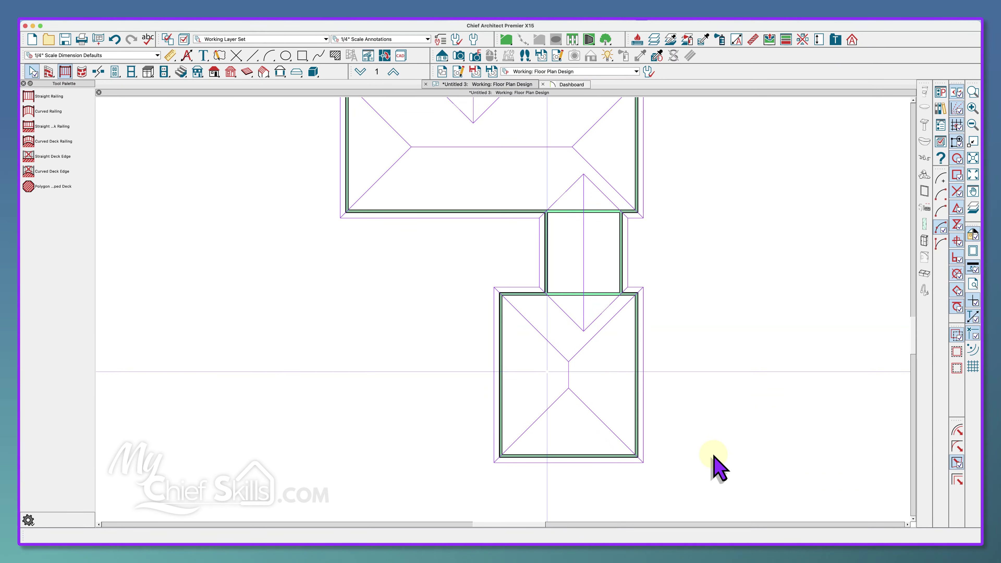
pyautogui.scroll(-1, 715, 464)
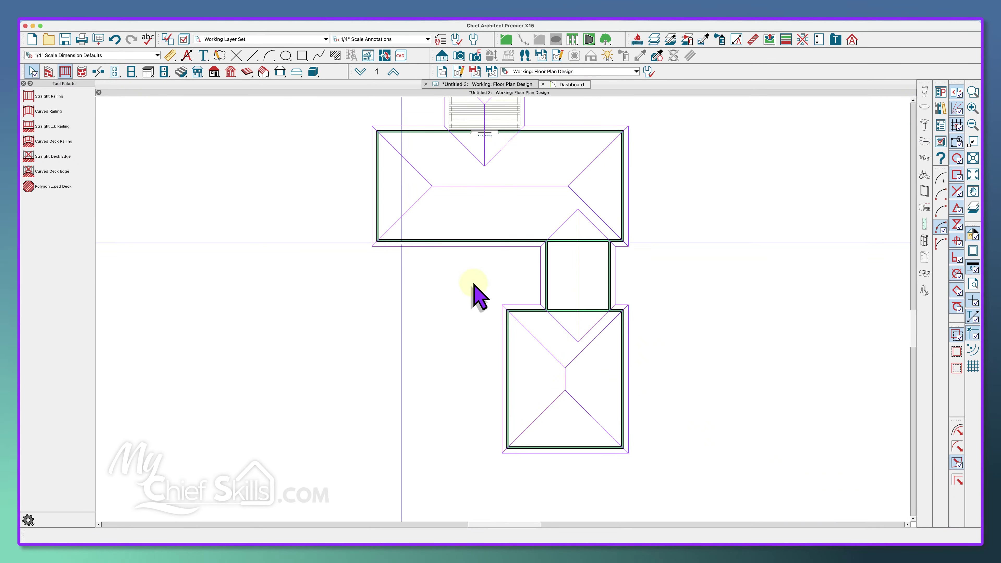
pyautogui.click(379, 216)
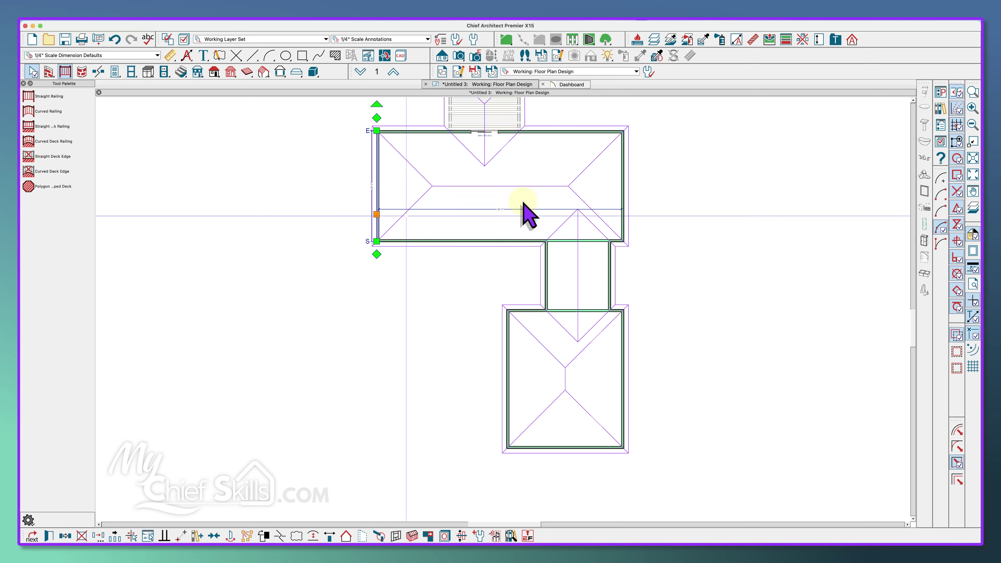
pyautogui.keyDown('shift'); pyautogui.click(623, 194); pyautogui.keyUp('shift')
pyautogui.moveTo(624, 195); pyautogui.dragTo(527, 312)
pyautogui.keyDown('shift'); pyautogui.click(615, 311); pyautogui.keyUp('shift')
pyautogui.keyDown('shift'); pyautogui.click(557, 448); pyautogui.keyUp('shift')
pyautogui.click(296, 539)
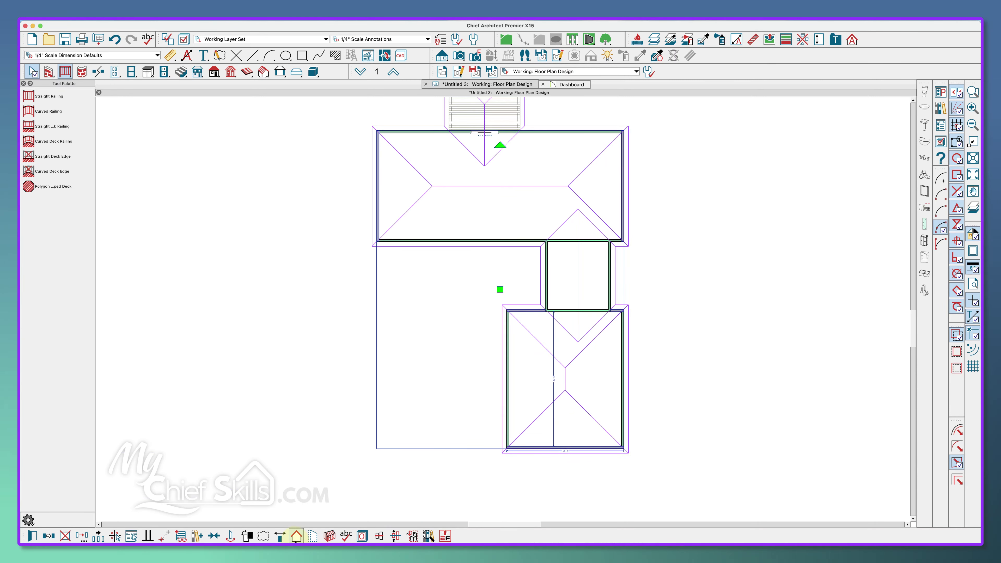
pyautogui.press('Escape')
pyautogui.scroll(1, 578, 229)
pyautogui.moveTo(579, 229); pyautogui.dragTo(577, 297, button='middle')
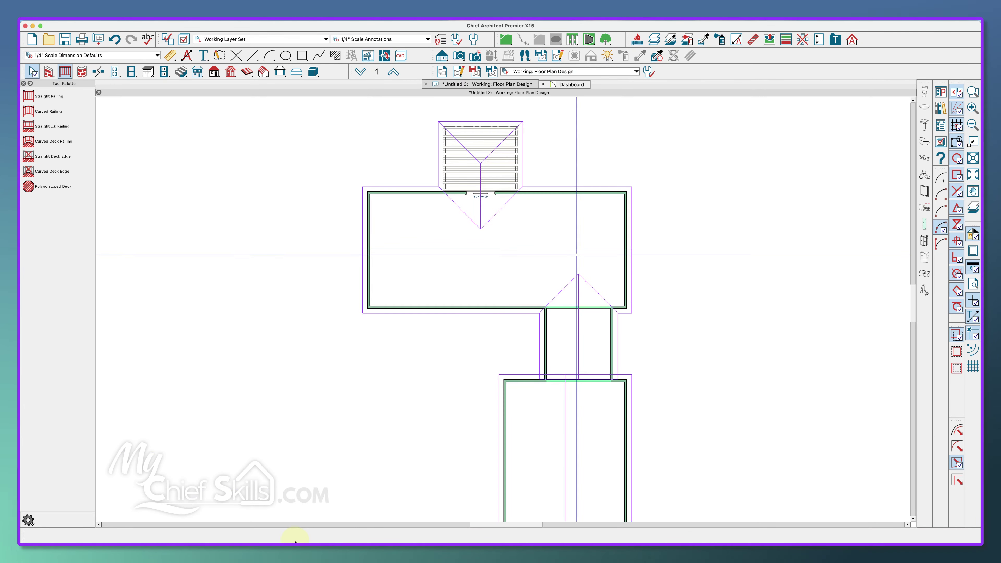
# - Make the outer railing of the deck a full gable wall
pyautogui.scroll(1, 512, 164)
pyautogui.moveTo(512, 164); pyautogui.dragTo(511, 172, button='middle')
pyautogui.press('Escape')
pyautogui.scroll(2, 463, 246)
pyautogui.click(481, 200)
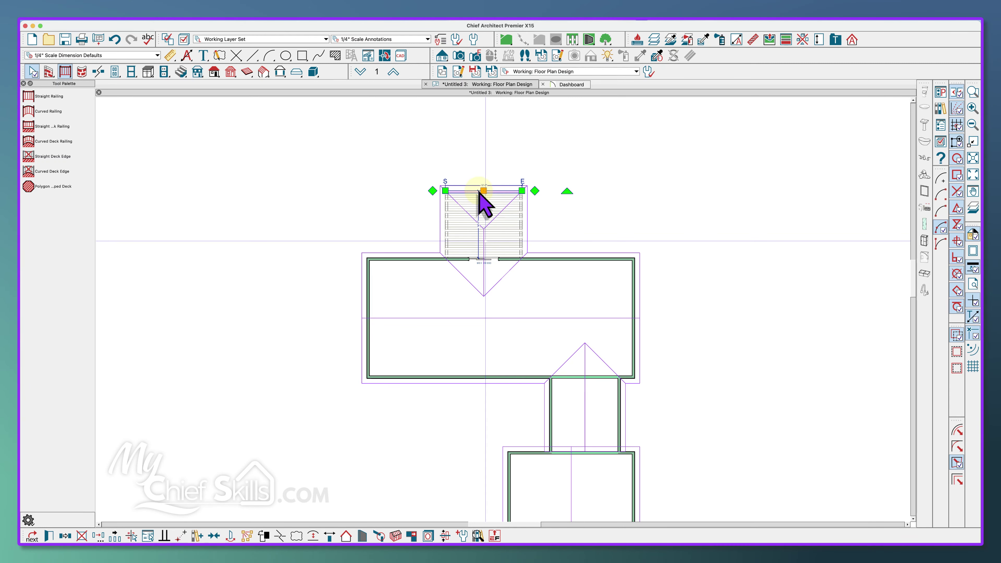
pyautogui.click(347, 537)
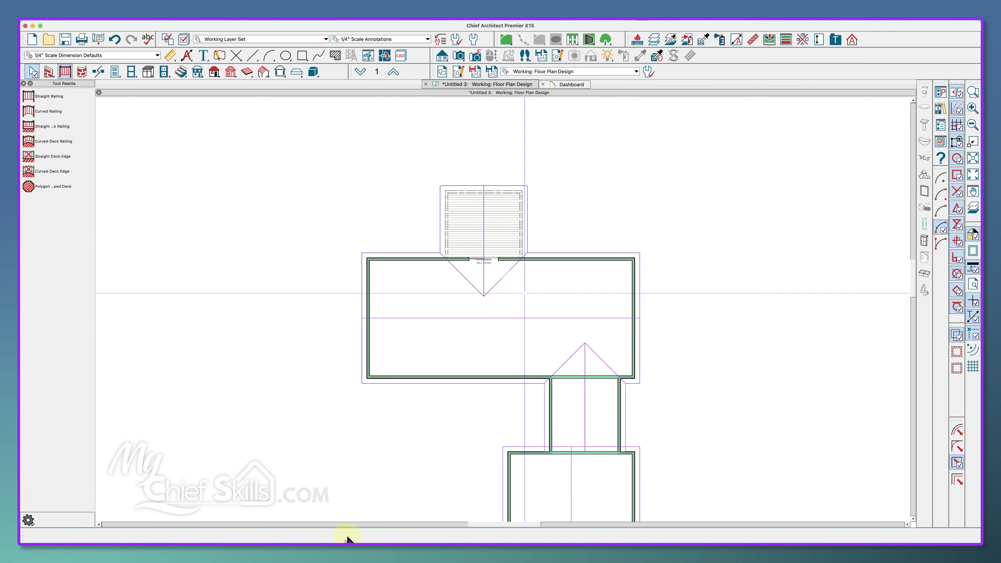
# - Try to raise the deck's absolute ceiling elevation to 133 1/8" in its room specification
pyautogui.scroll(2, 496, 220)
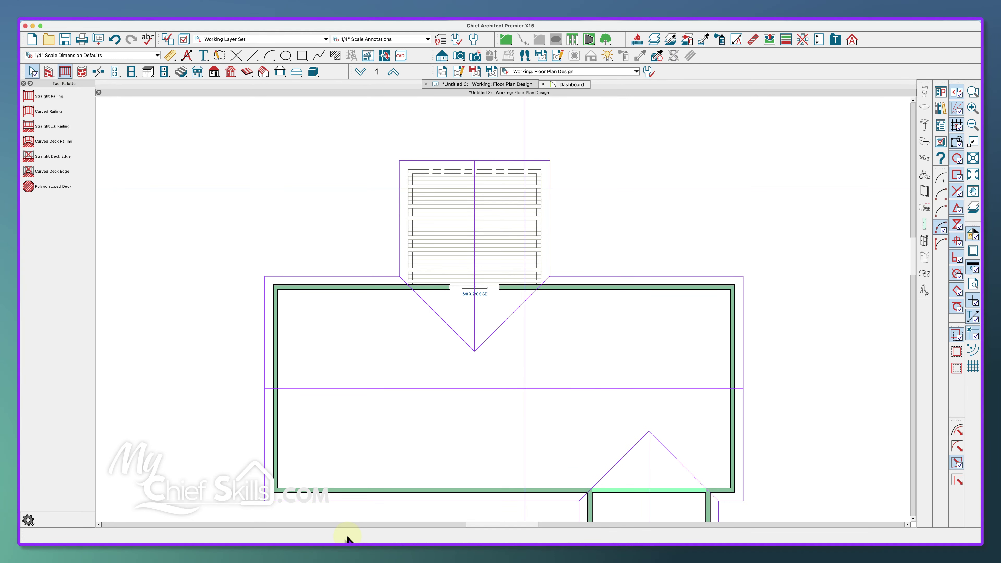
pyautogui.moveTo(533, 353); pyautogui.dragTo(524, 326, button='middle')
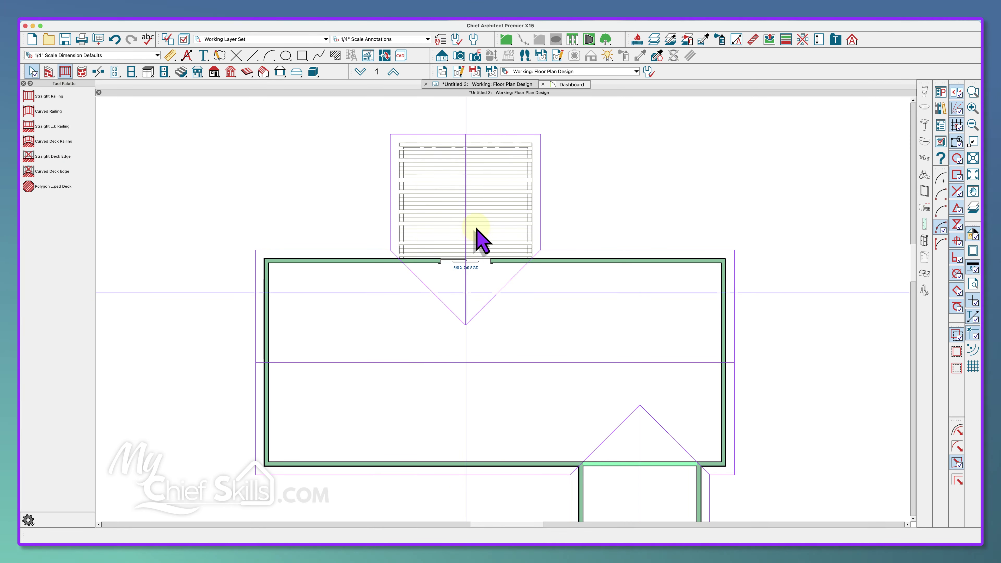
pyautogui.click(495, 222)
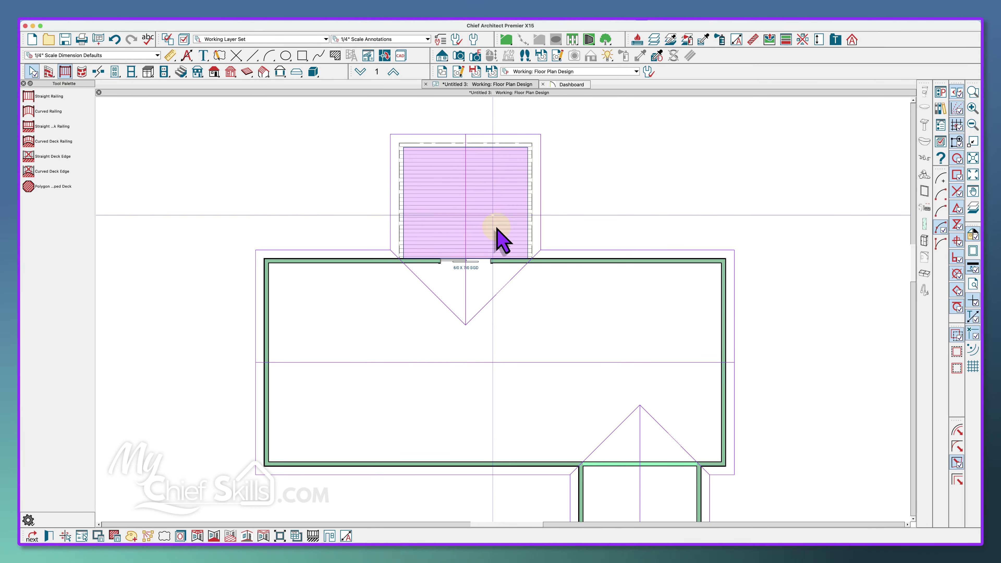
pyautogui.doubleClick(497, 228)
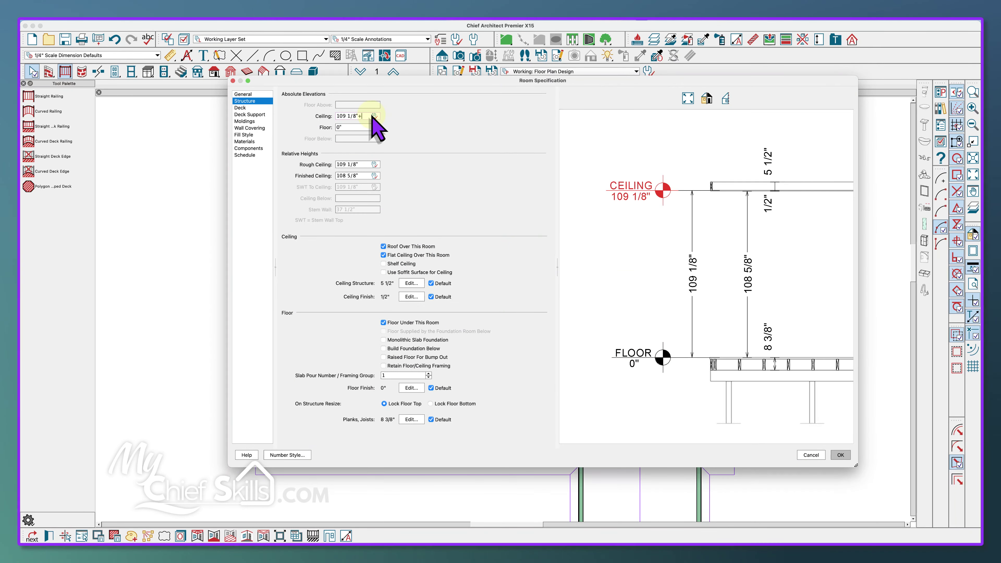
pyautogui.press('Tab')
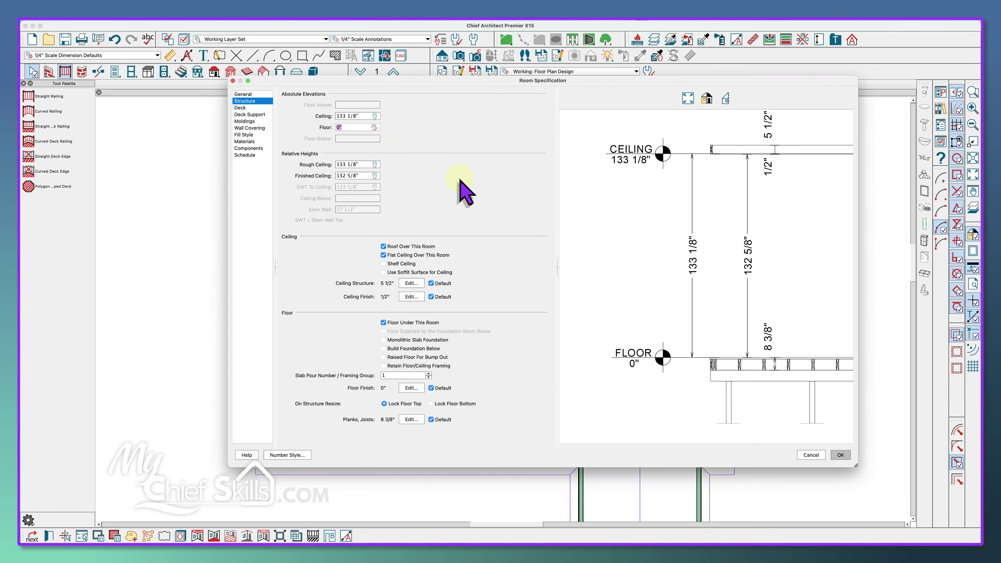
pyautogui.click(841, 455)
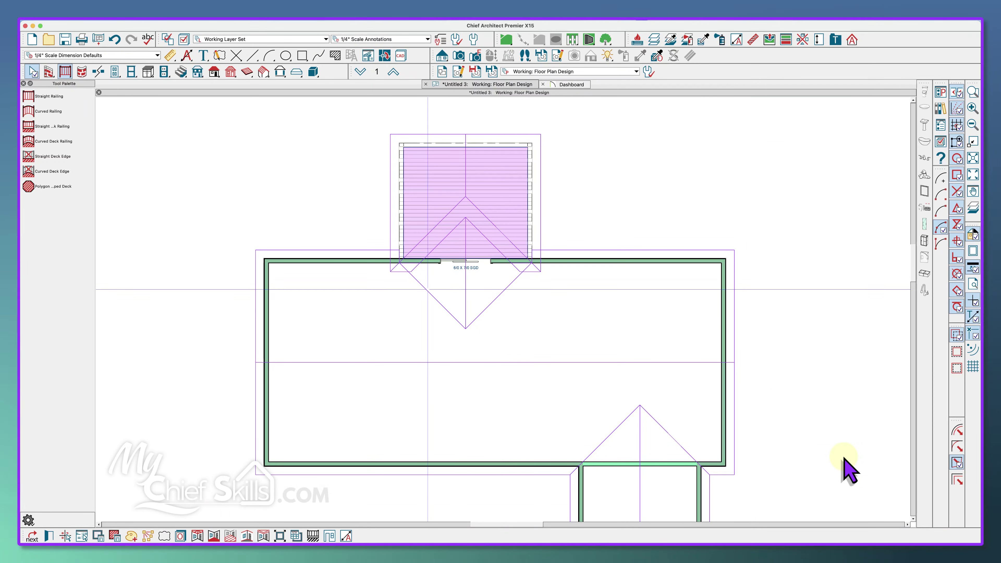
pyautogui.press('Escape')
pyautogui.scroll(1, 501, 265)
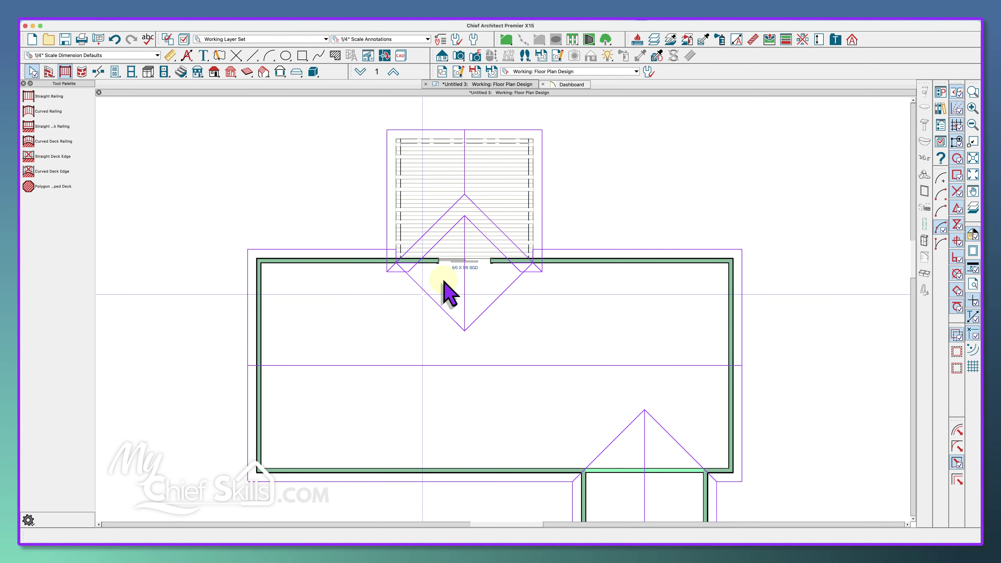
# - Undo the deck's ceiling height change
pyautogui.press('super+z')
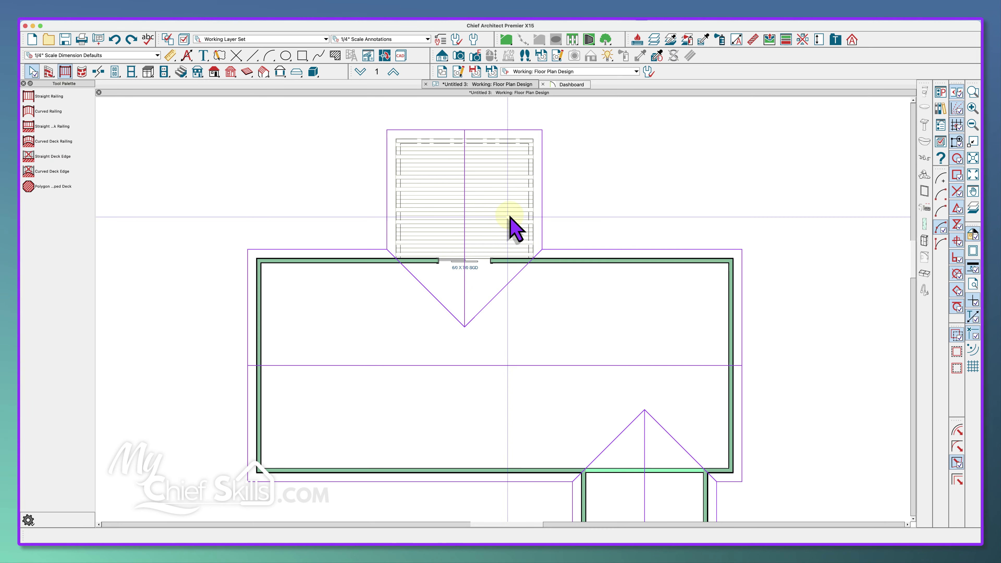
pyautogui.moveTo(503, 380); pyautogui.dragTo(499, 329, button='middle')
pyautogui.scroll(-1, 498, 329)
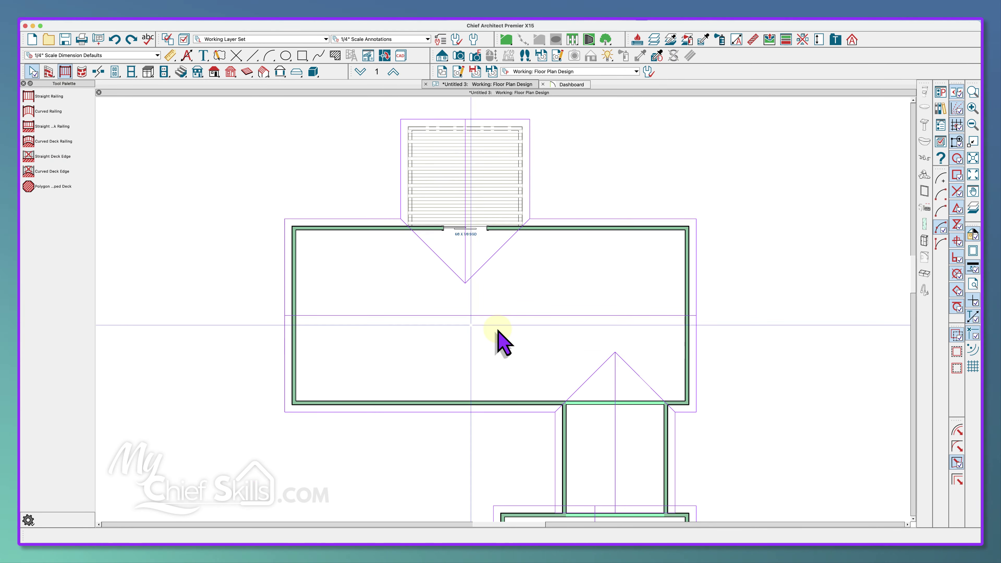
# - Break the main building's exterior wall at both points where the sides of the deck meet it
pyautogui.scroll(1, 433, 242)
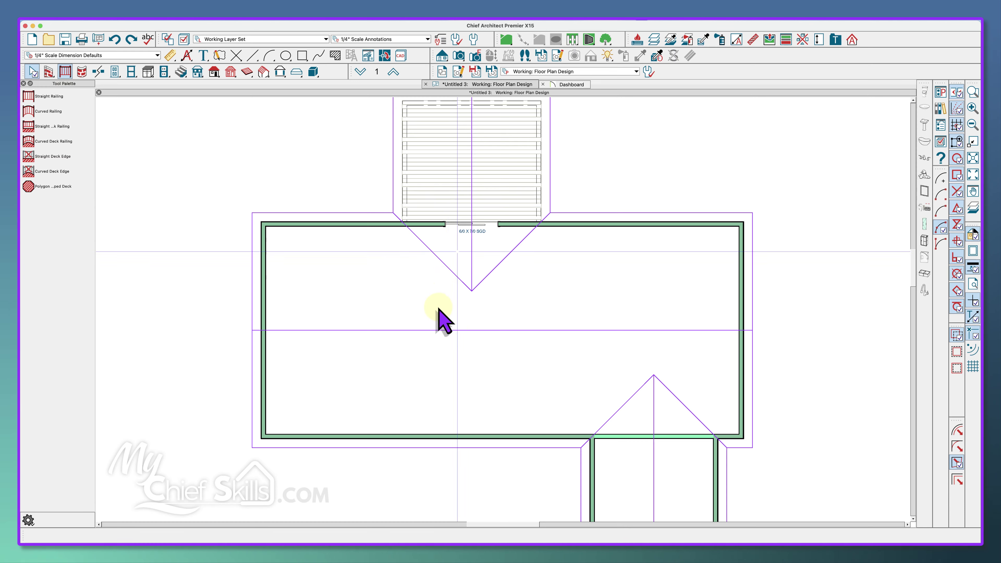
pyautogui.scroll(1, 439, 312)
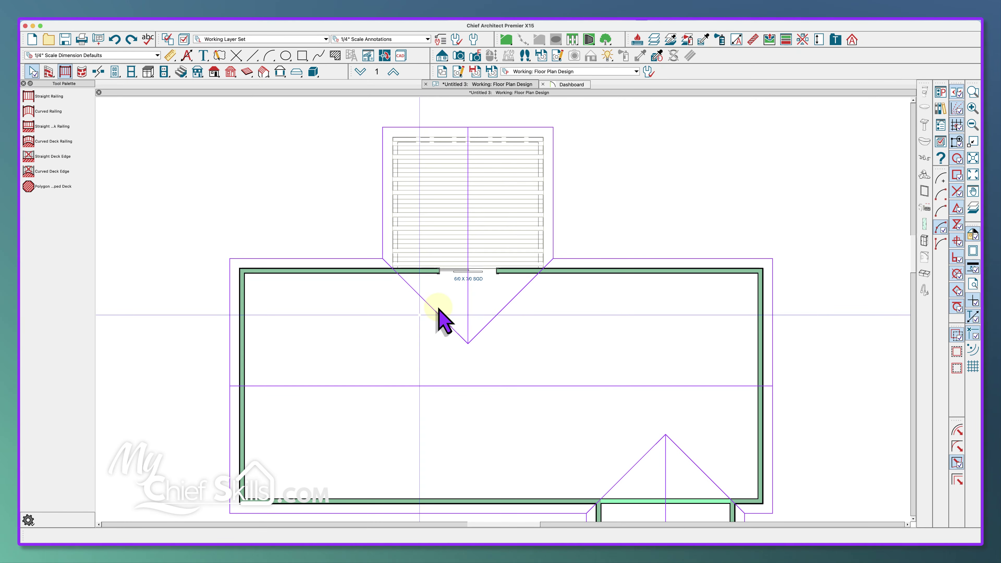
pyautogui.click(414, 271)
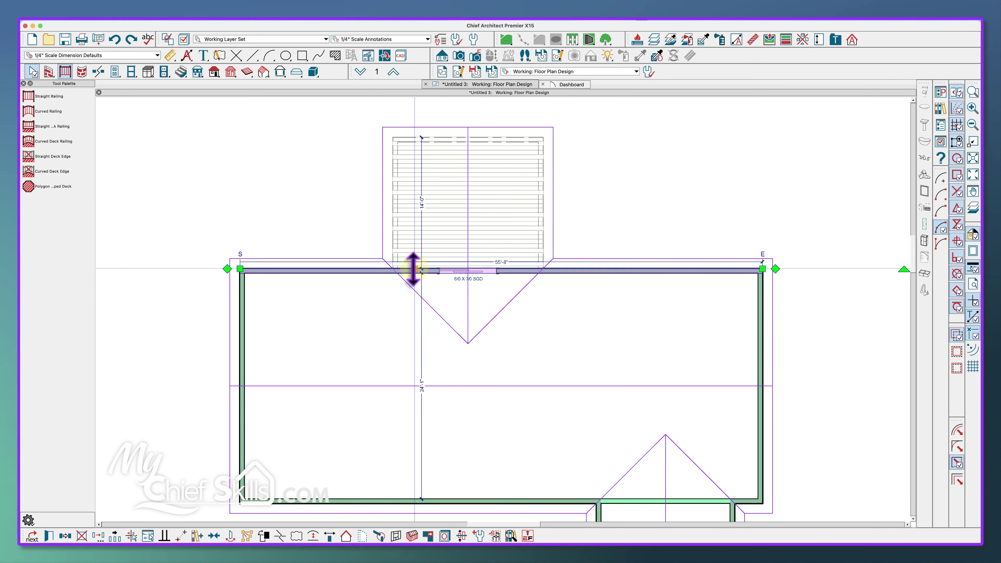
pyautogui.press('Escape')
pyautogui.click(409, 272)
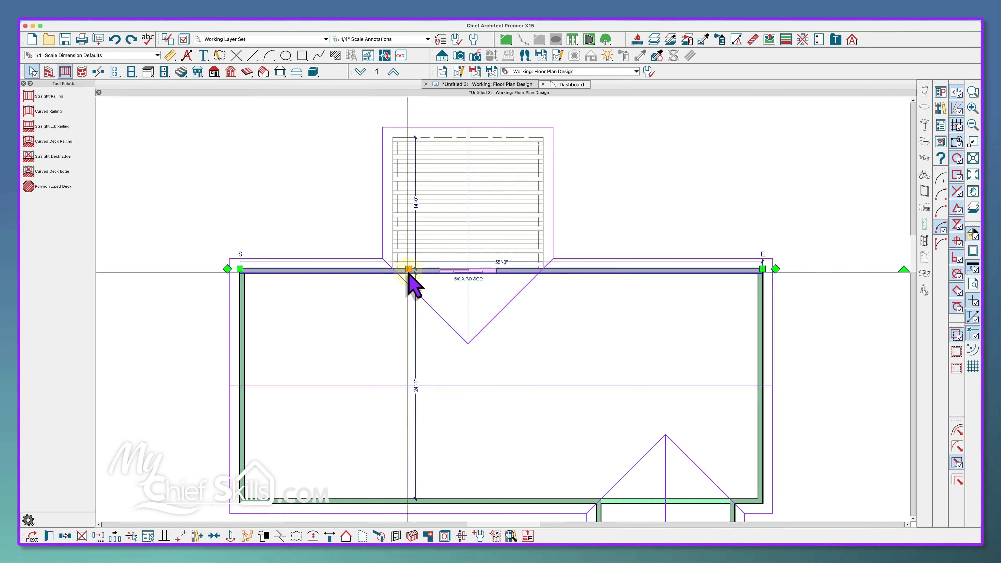
pyautogui.press('b')
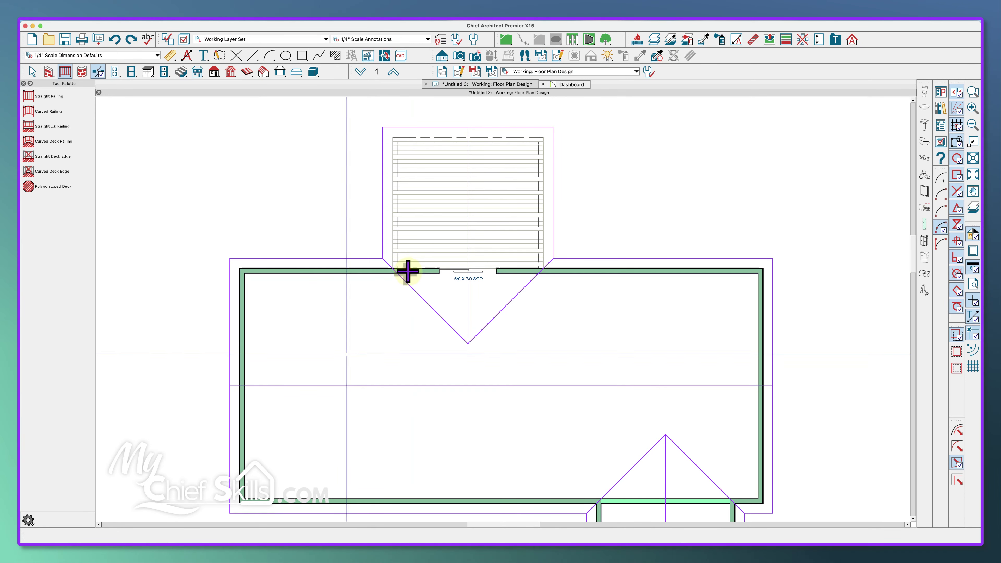
pyautogui.click(408, 272)
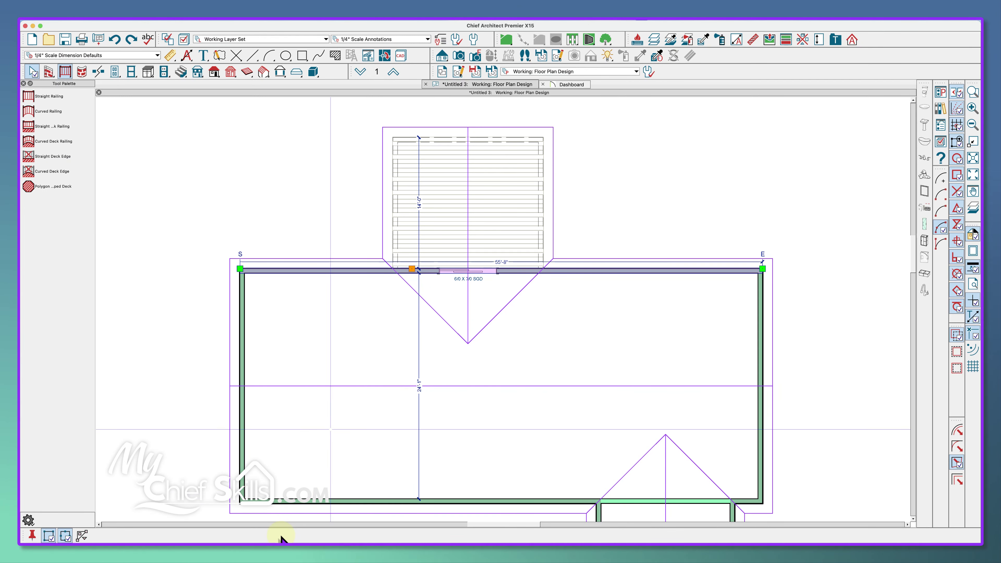
pyautogui.click(32, 536)
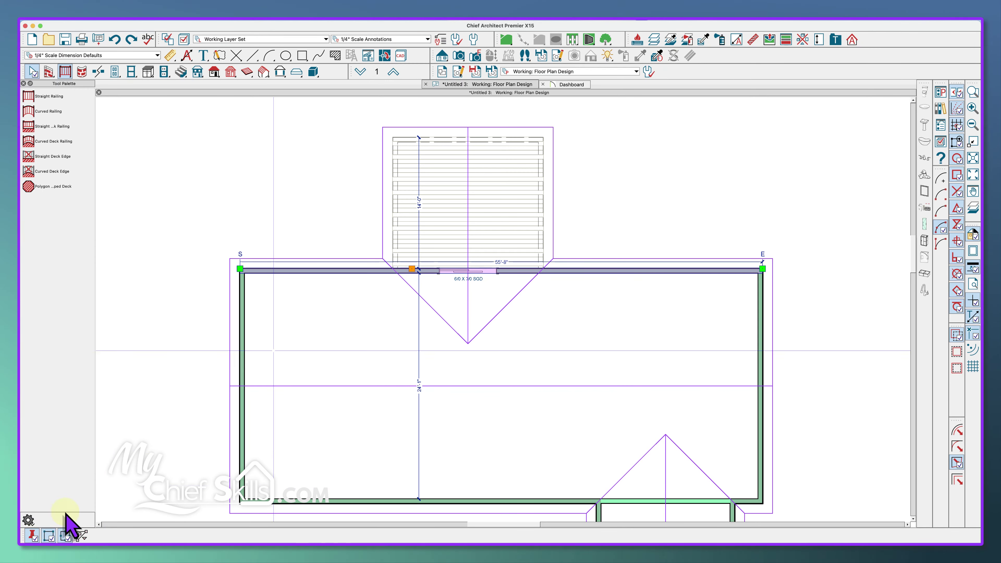
pyautogui.click(395, 270)
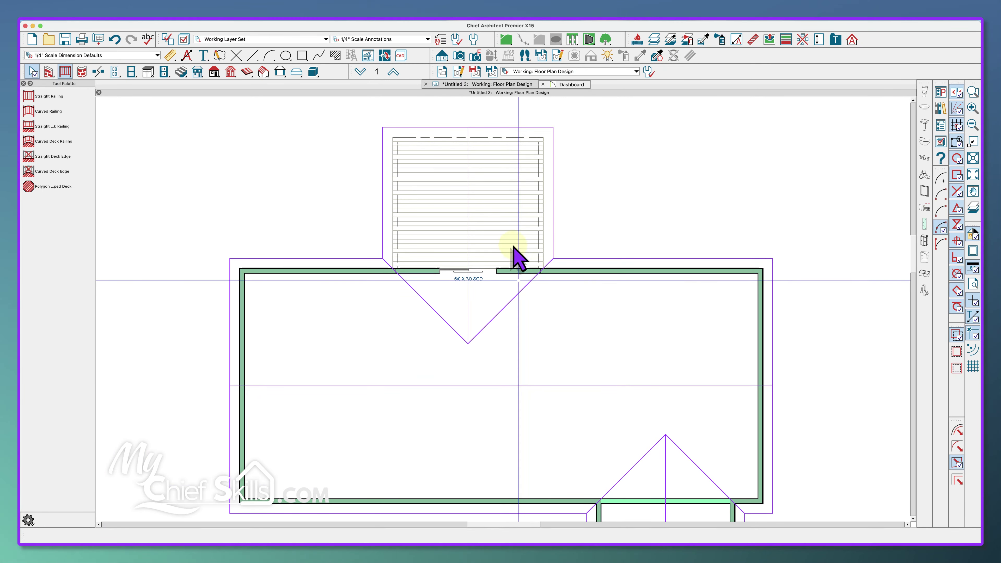
# - Raise the deck's absolute ceiling elevation by 24 inches in its room specification
pyautogui.click(501, 231)
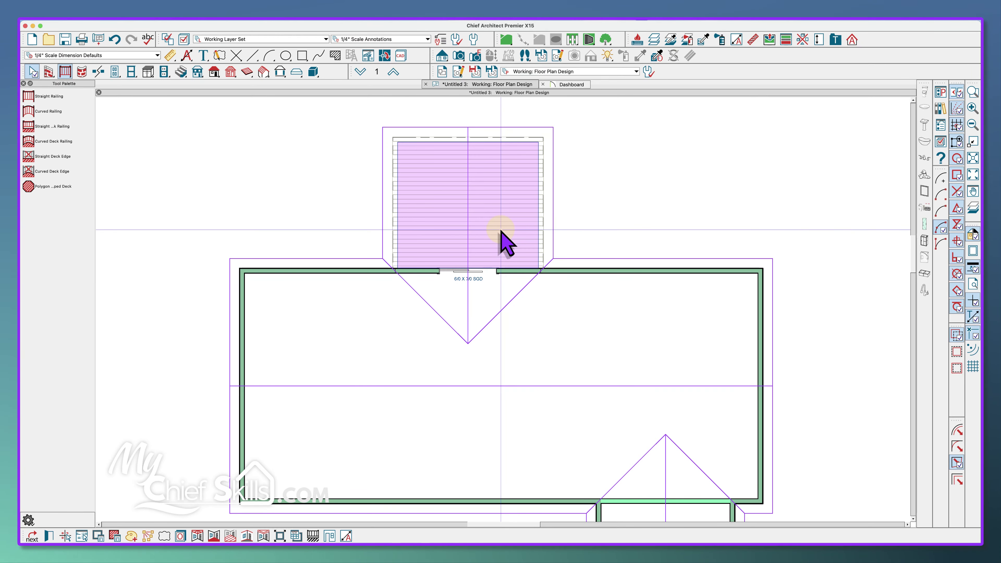
pyautogui.doubleClick(501, 231)
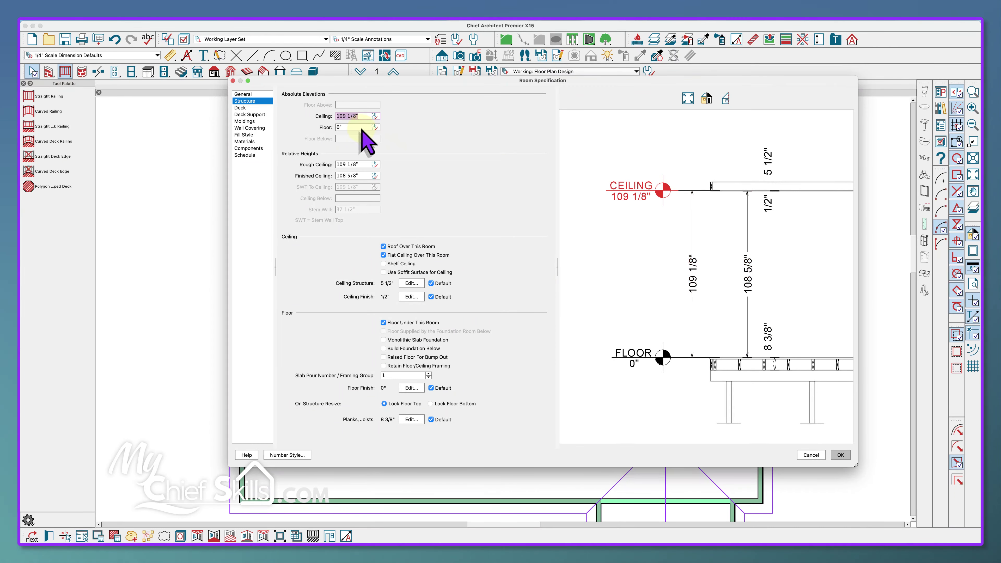
pyautogui.click(359, 118)
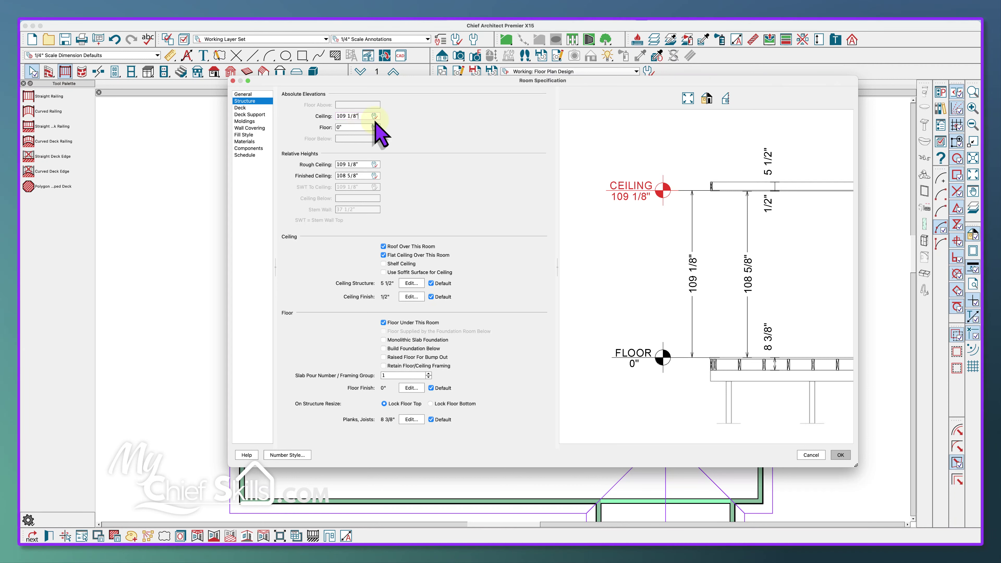
pyautogui.write('+24')
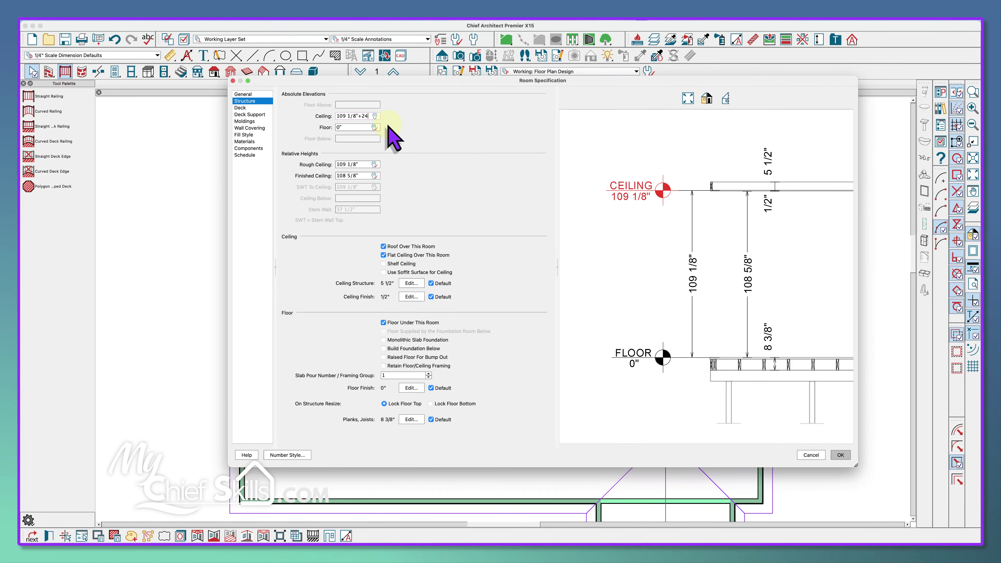
pyautogui.press('Return')
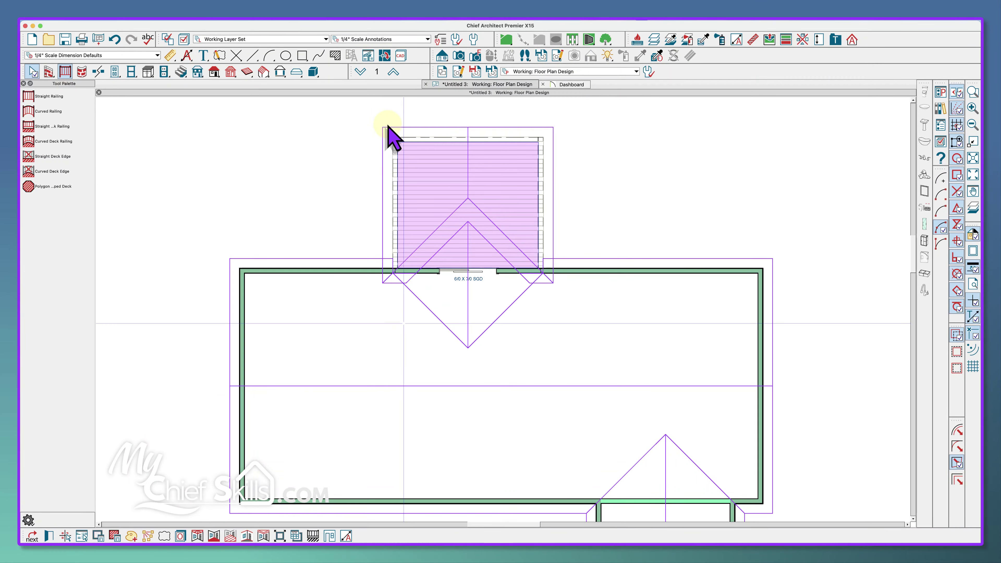
# - Move the exterior wall segment behind the deck inward into the main building, and turn off Auto Rebuild Roofs
pyautogui.click(430, 273)
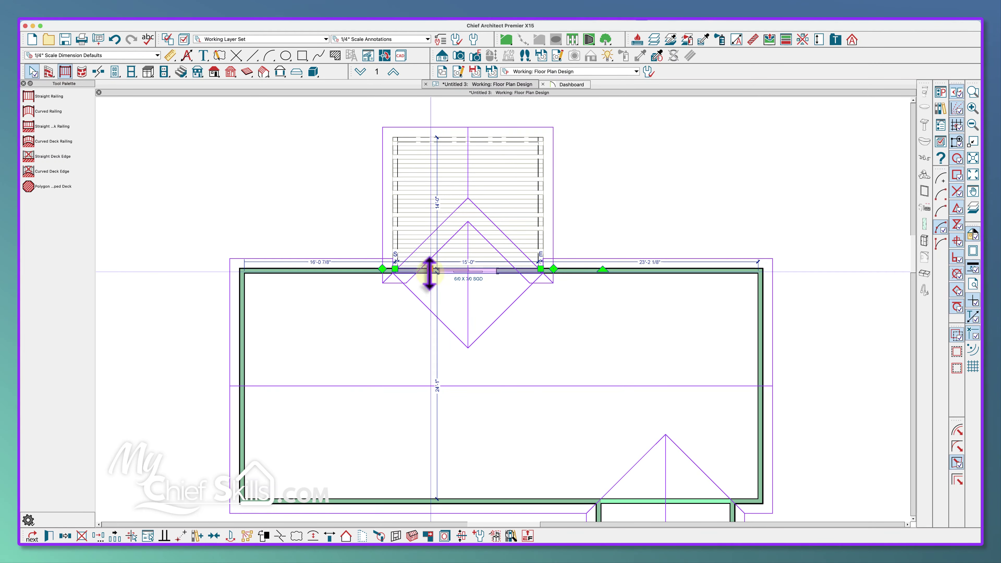
pyautogui.moveTo(430, 273); pyautogui.dragTo(430, 358)
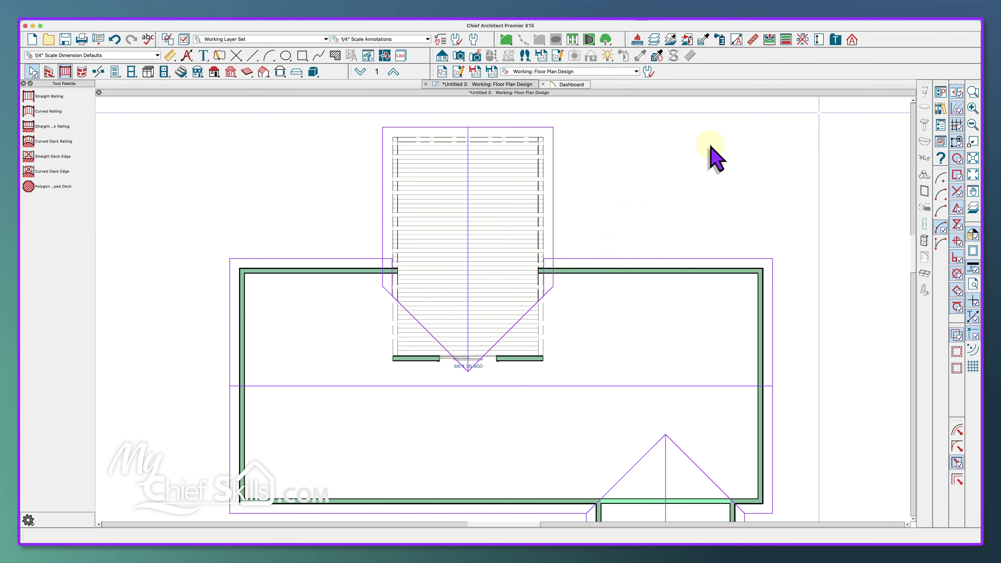
pyautogui.click(851, 40)
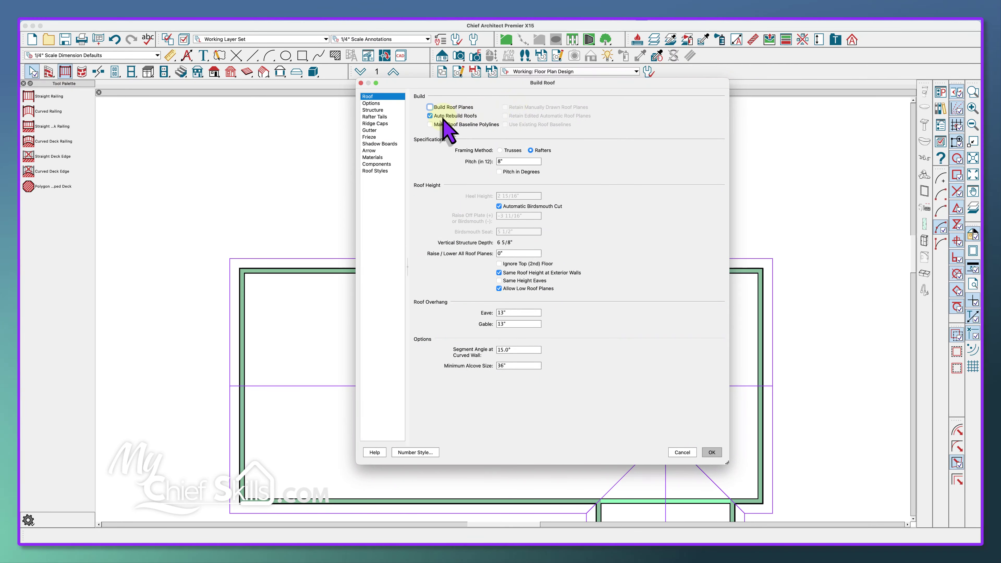
pyautogui.click(430, 107)
pyautogui.click(712, 452)
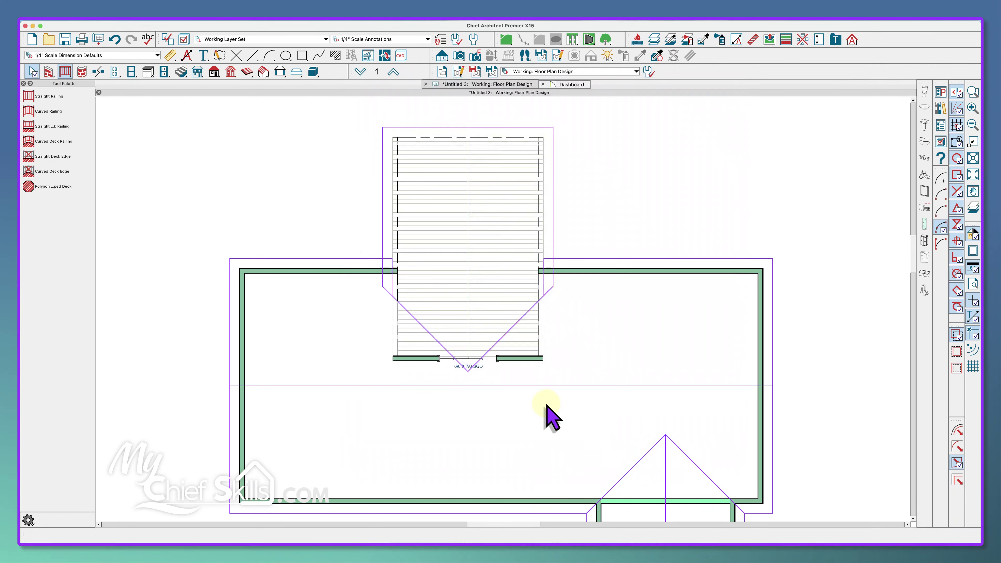
# - Move the wall segment behind the deck back in line with the main building's exterior wall
pyautogui.click(512, 358)
pyautogui.moveTo(513, 358); pyautogui.dragTo(530, 271)
pyautogui.click(541, 292)
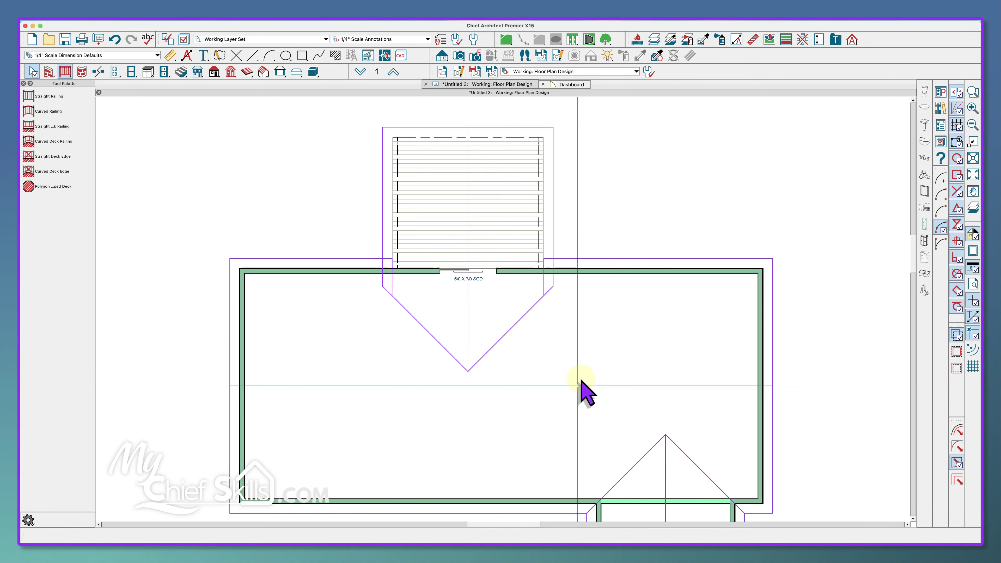
# - In the deck's room specification, turn off Flat Ceiling Over This Room and turn on Use Soffit Surface for Ceiling
pyautogui.click(495, 225)
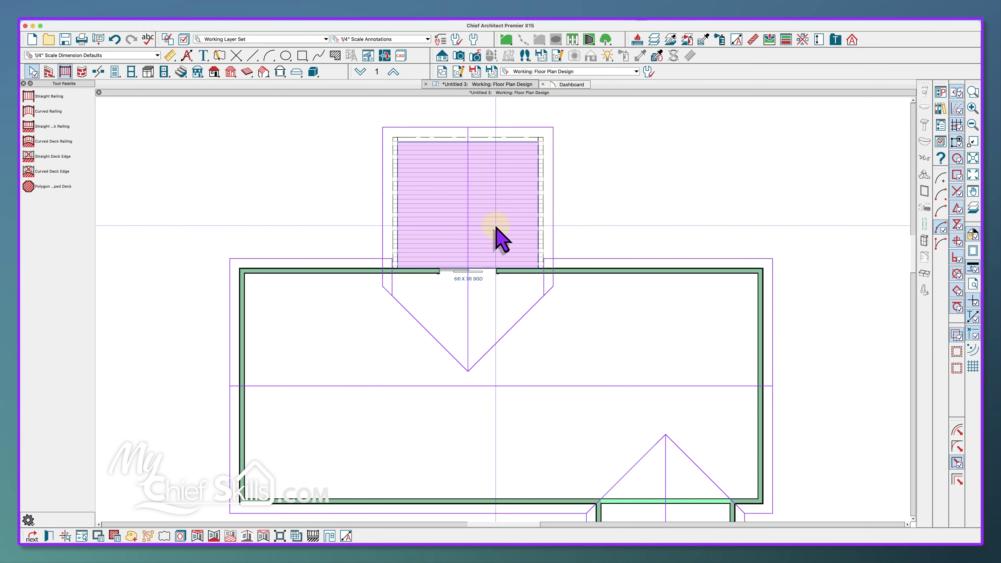
pyautogui.doubleClick(496, 228)
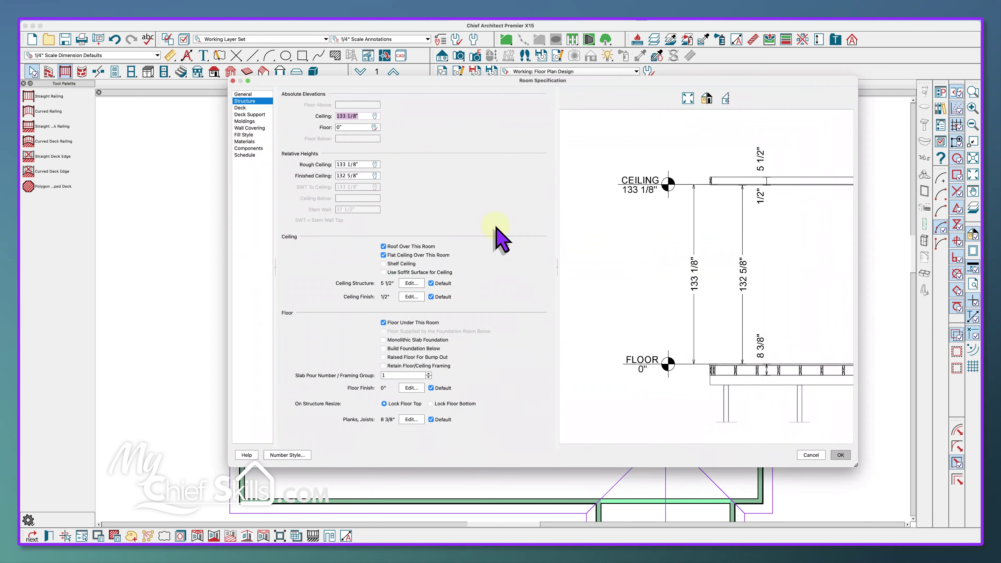
pyautogui.click(385, 256)
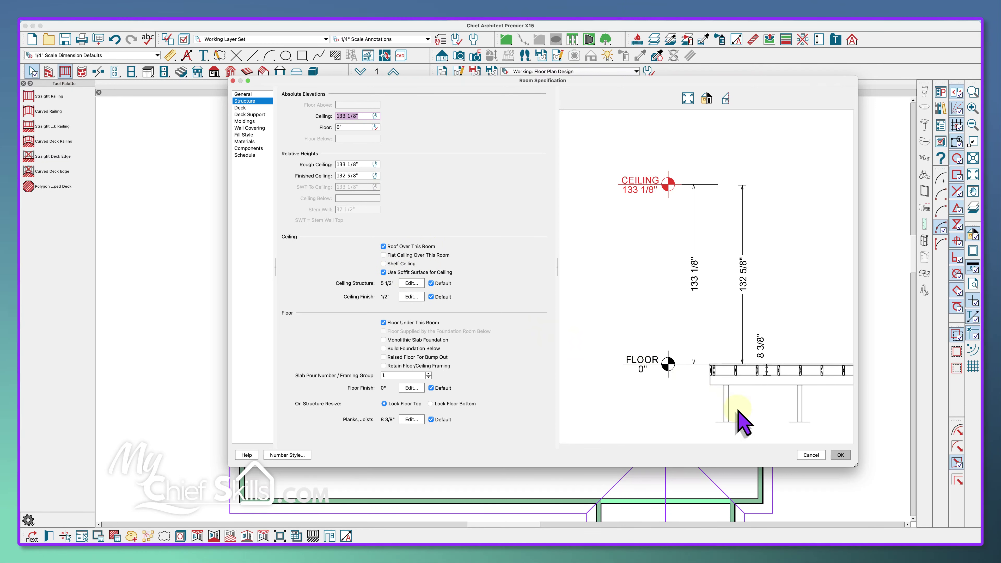
pyautogui.click(841, 456)
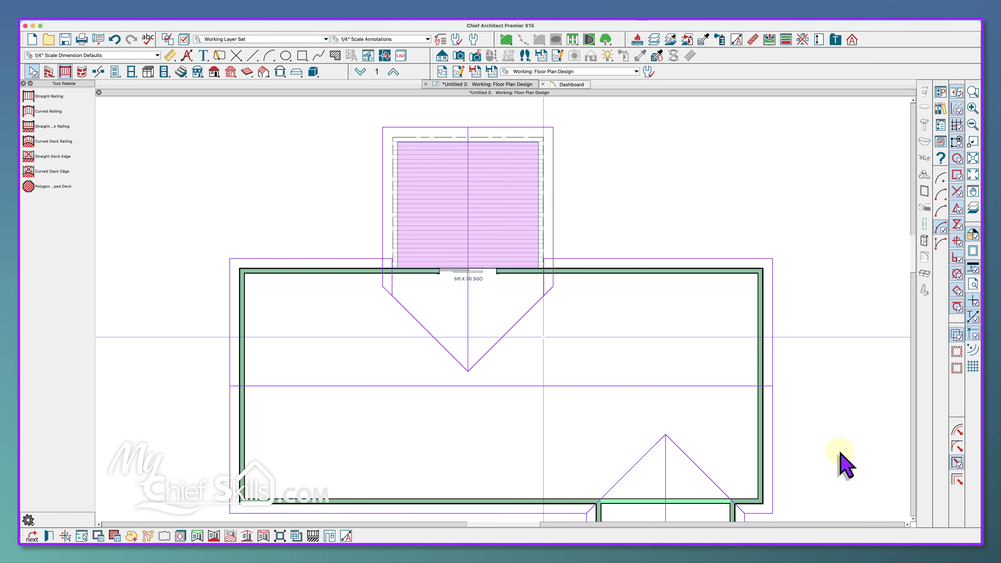
# - Examine the roof over the deck from the deck side in a perspective full overview, and close the camera view
pyautogui.hotkey('shift', 'o')
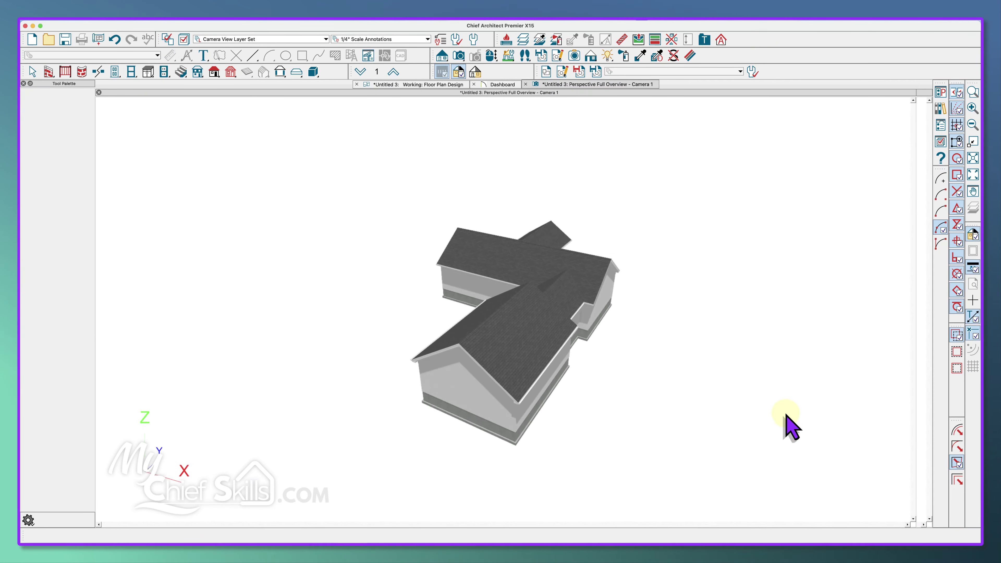
pyautogui.moveTo(558, 362); pyautogui.dragTo(499, 304)
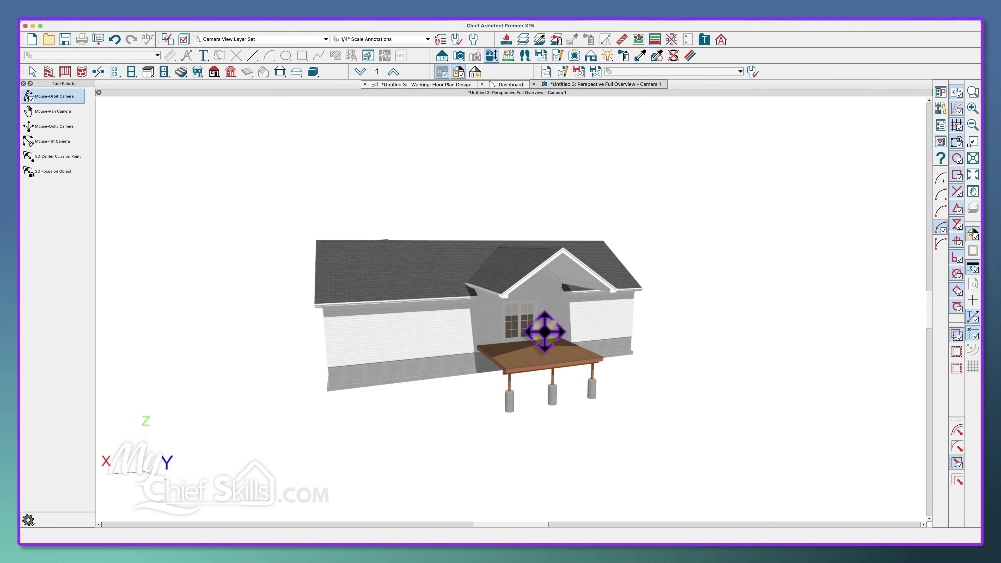
pyautogui.press('super+w')
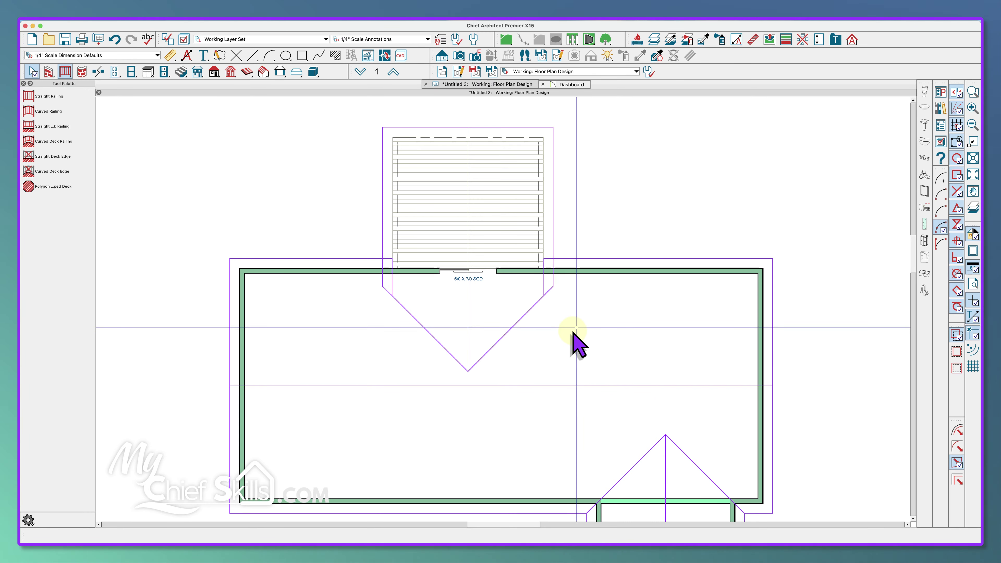
pyautogui.scroll(-2, 573, 332)
pyautogui.moveTo(610, 394); pyautogui.dragTo(604, 324, button='middle')
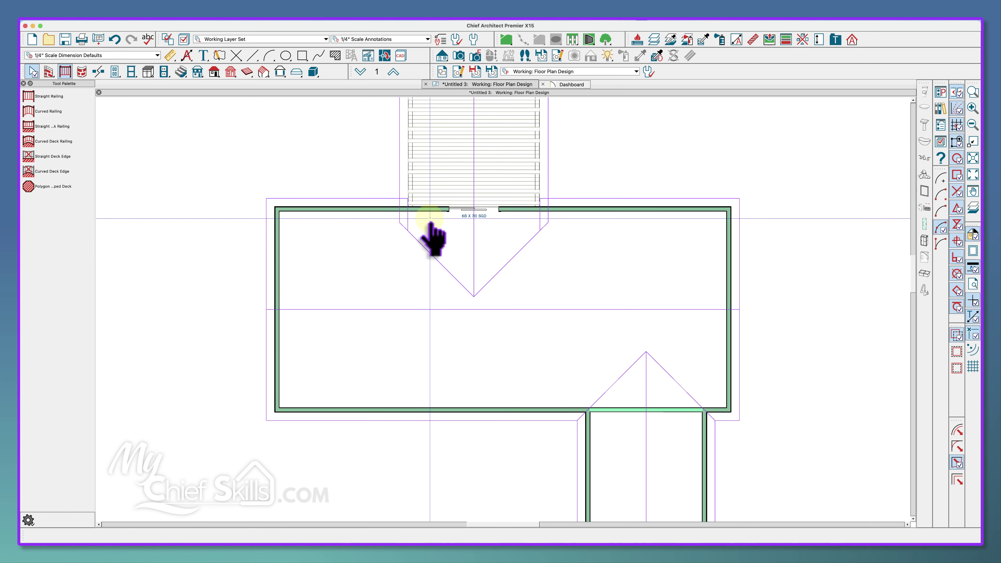
pyautogui.press('i')
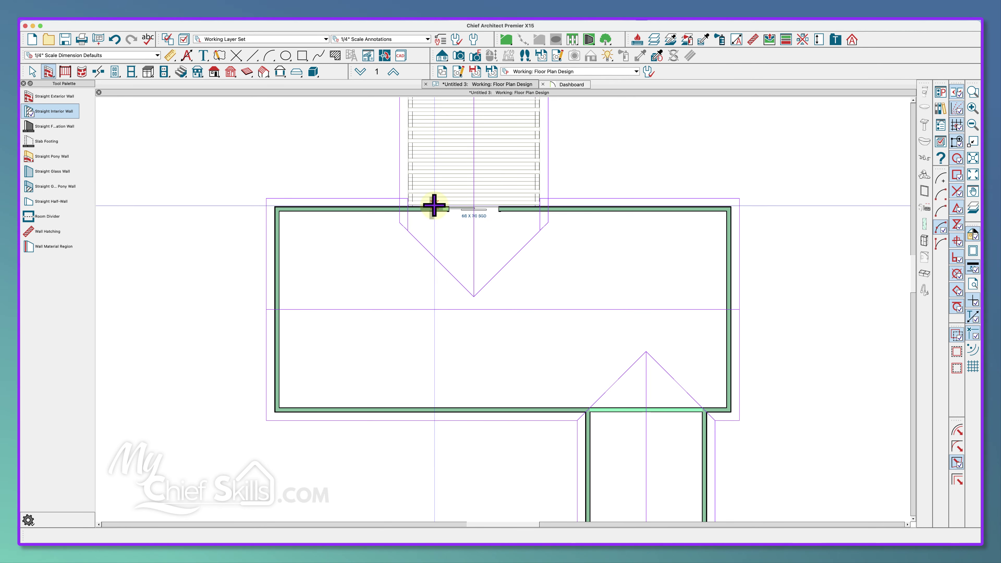
pyautogui.moveTo(434, 205); pyautogui.dragTo(437, 369)
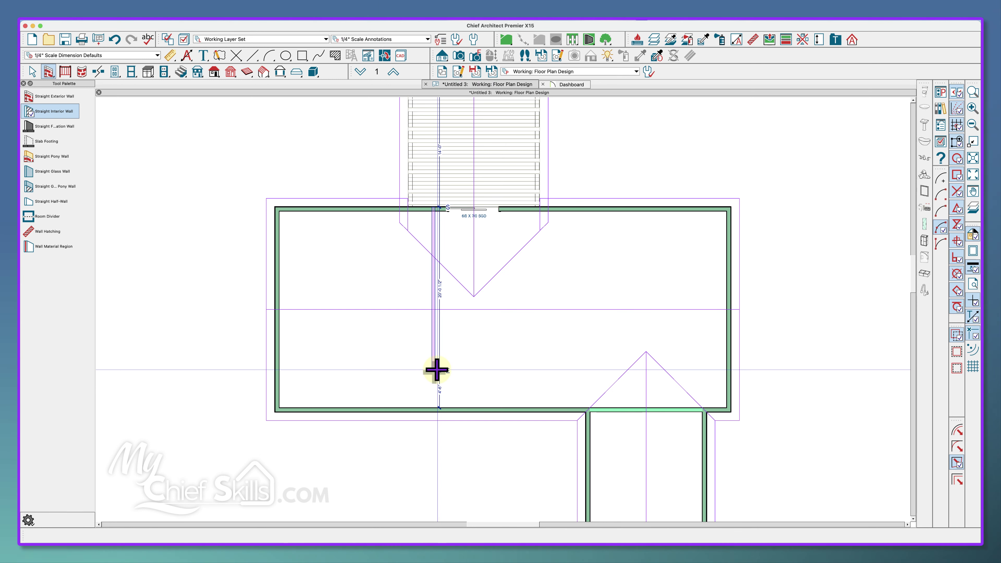
pyautogui.press('Escape')
pyautogui.press('space')
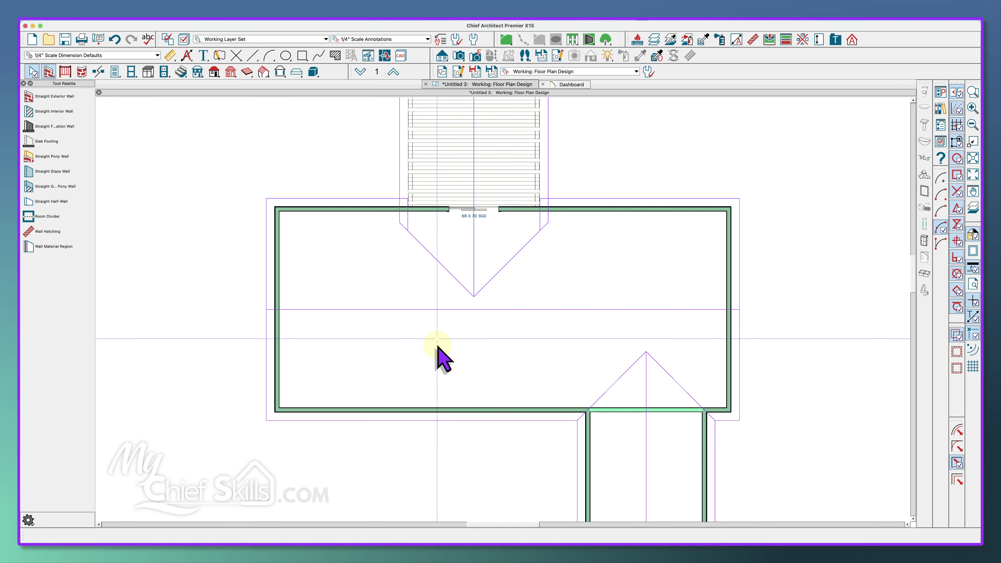
# - Set the deck's absolute ceiling elevation to 109 1/8" and turn on Flat Ceiling Over This Room
pyautogui.scroll(3, 425, 349)
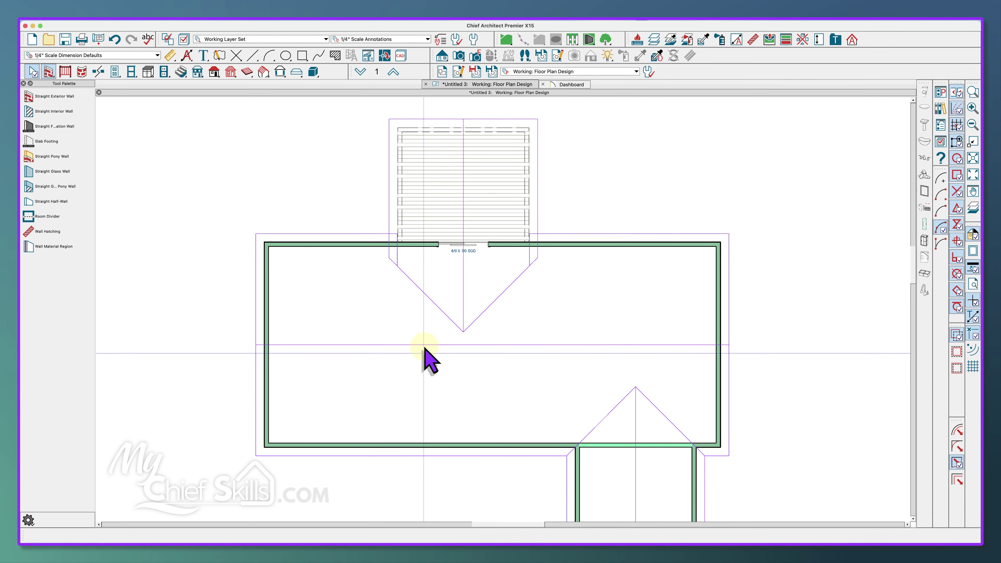
pyautogui.click(445, 228)
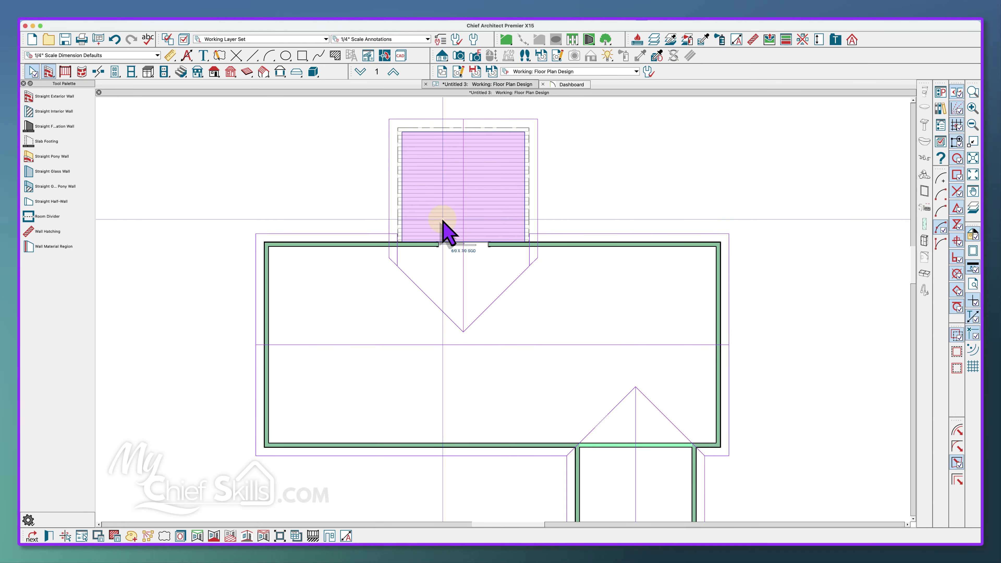
pyautogui.doubleClick(444, 229)
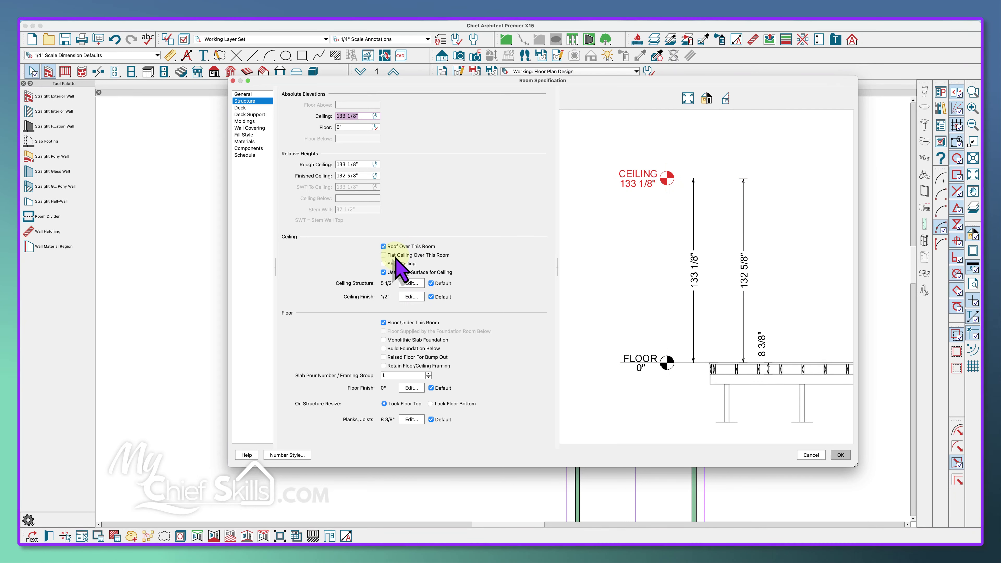
pyautogui.write('109 1/8"')
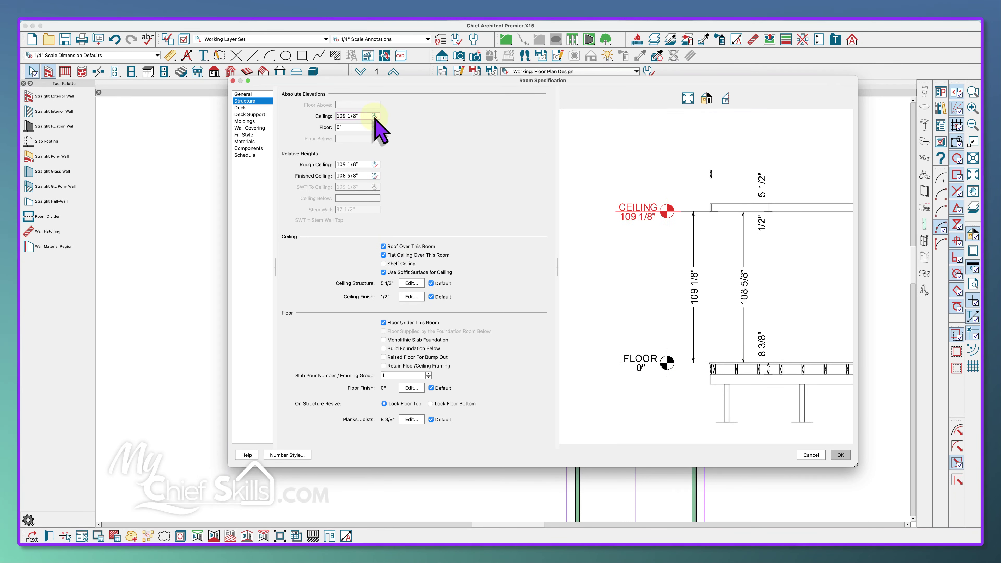
pyautogui.click(841, 455)
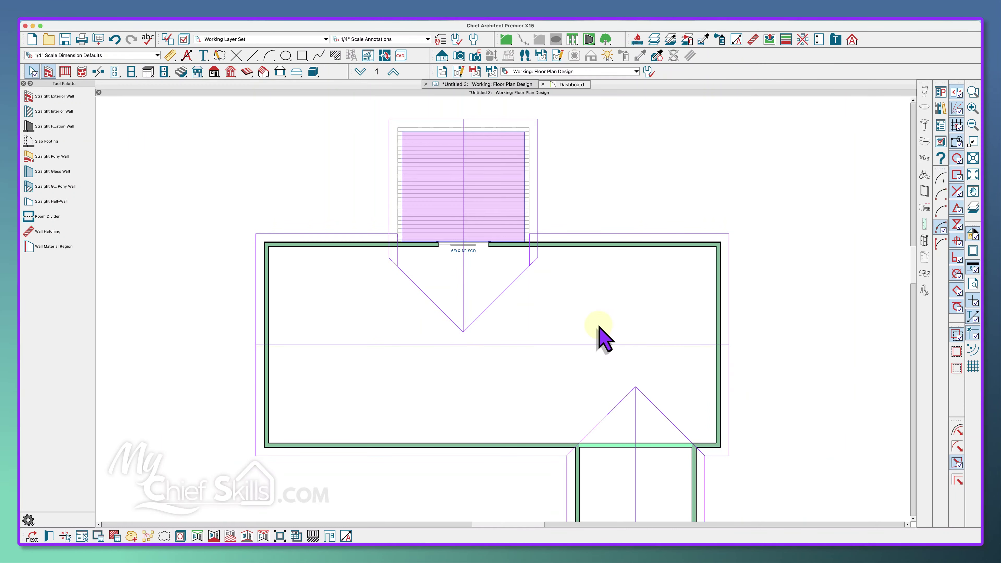
# - Turn on Auto Rebuild Roofs to rebuild the roof planes at the new deck ceiling height, and turn automatic rebuilding off again
pyautogui.press('r')
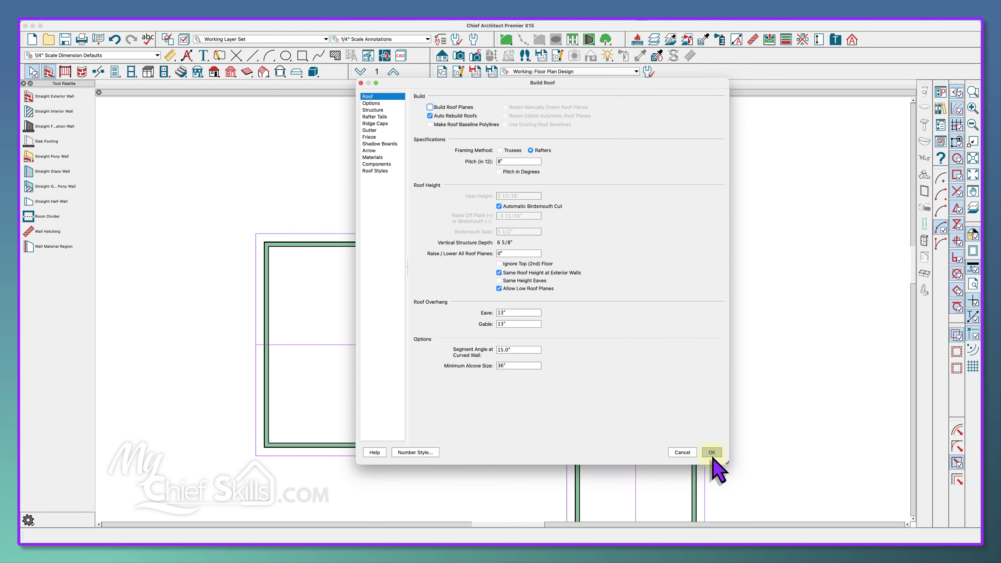
pyautogui.click(712, 453)
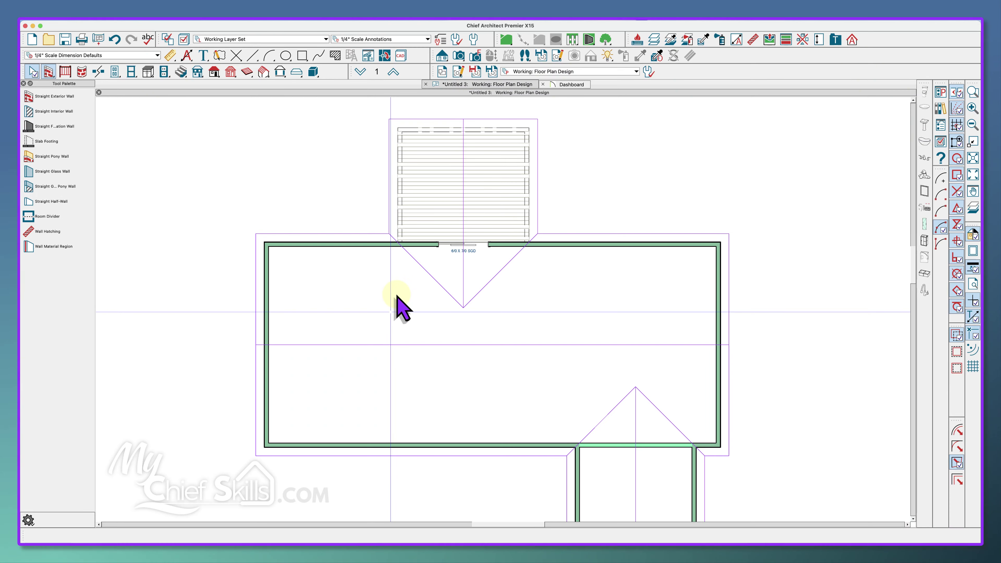
pyautogui.moveTo(396, 295); pyautogui.dragTo(511, 208, button='middle')
pyautogui.scroll(-3, 397, 296)
pyautogui.scroll(5, 512, 208)
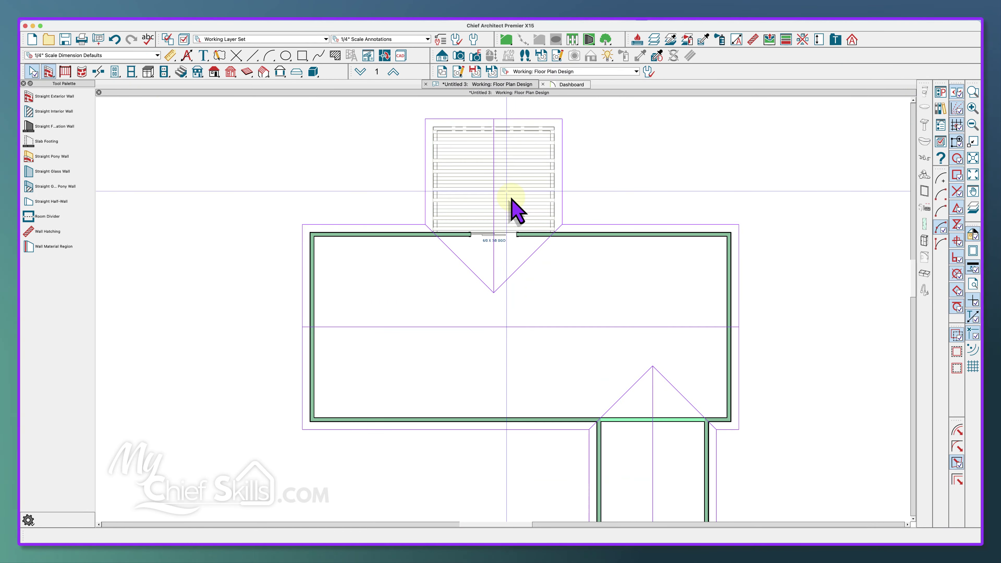
pyautogui.scroll(1, 513, 201)
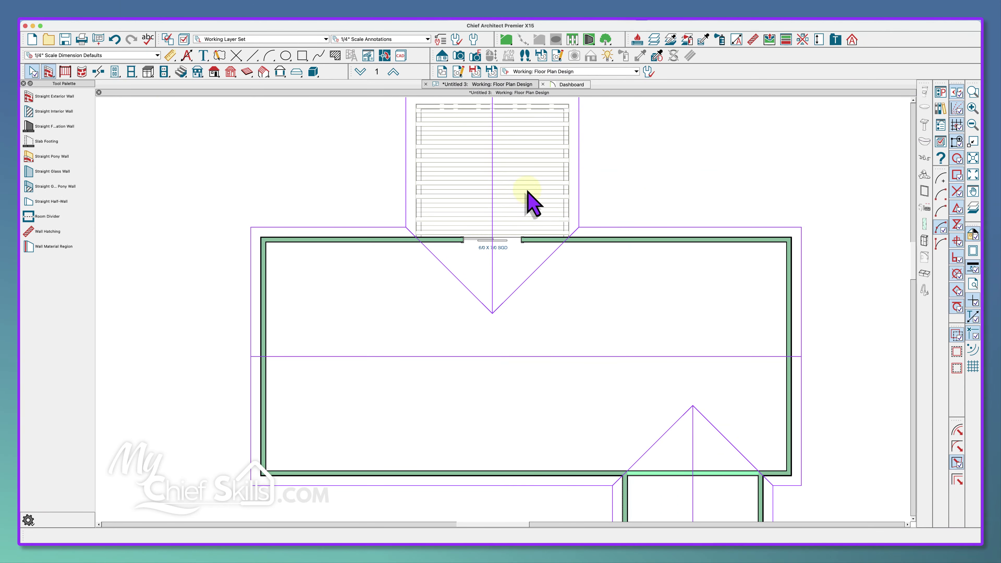
pyautogui.click(852, 39)
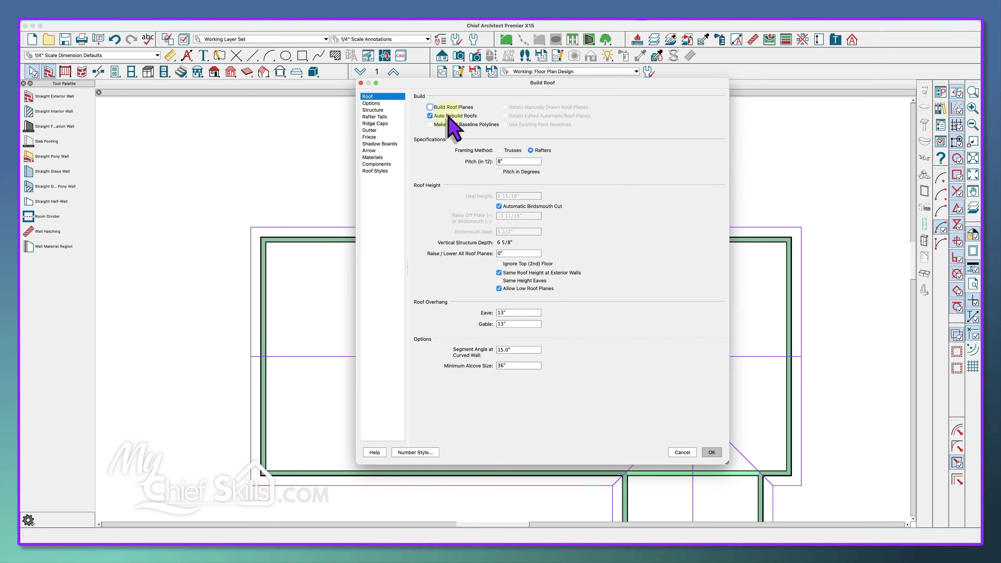
pyautogui.click(711, 453)
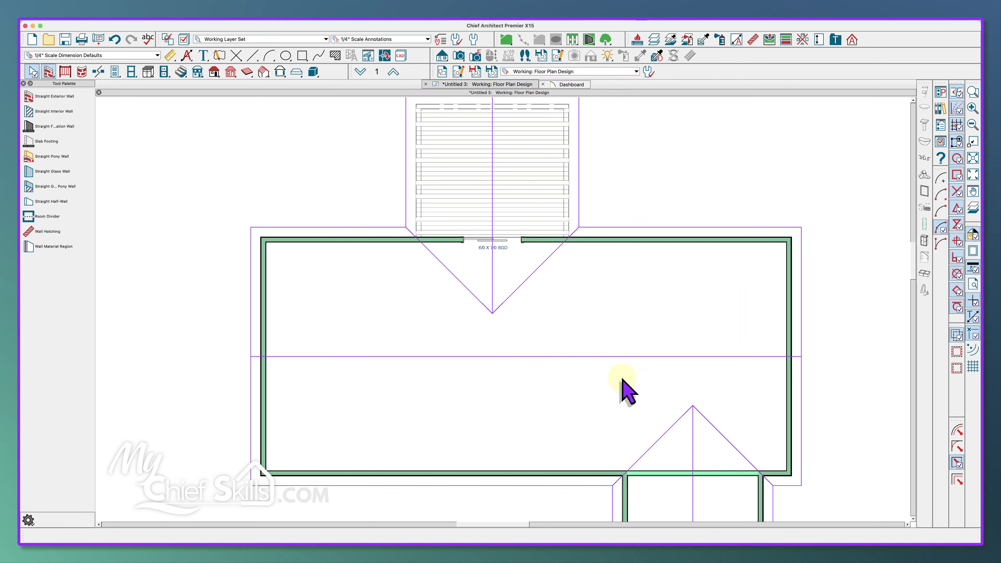
# - Raise both roof planes over the deck with Transform/Replicate, using a Z delta of 24"
pyautogui.click(479, 278)
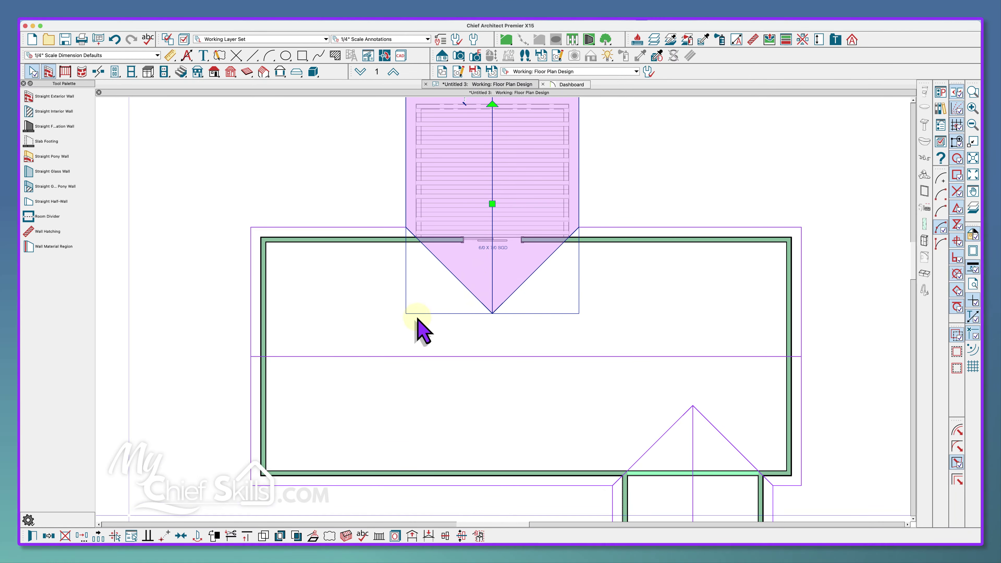
pyautogui.click(98, 533)
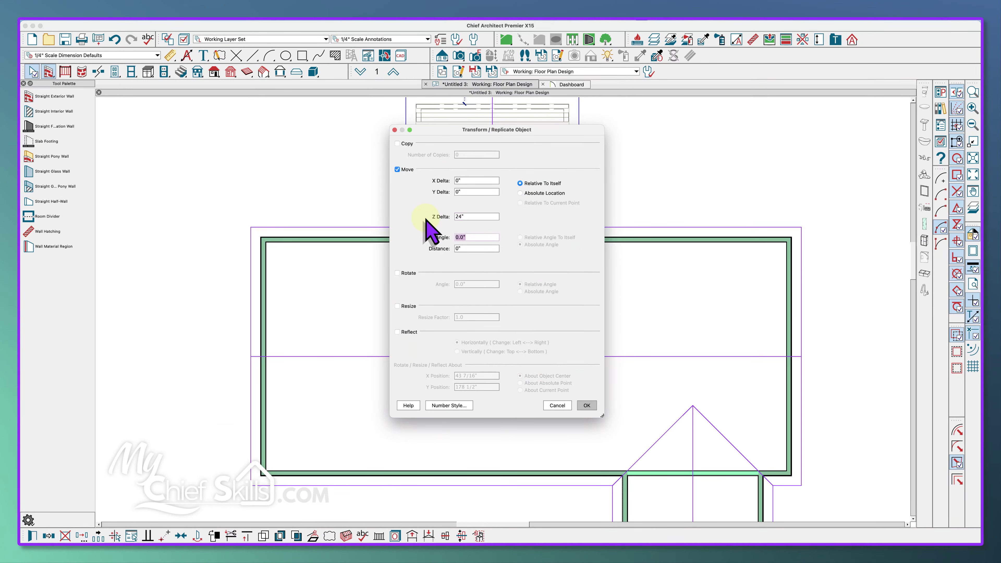
pyautogui.click(587, 406)
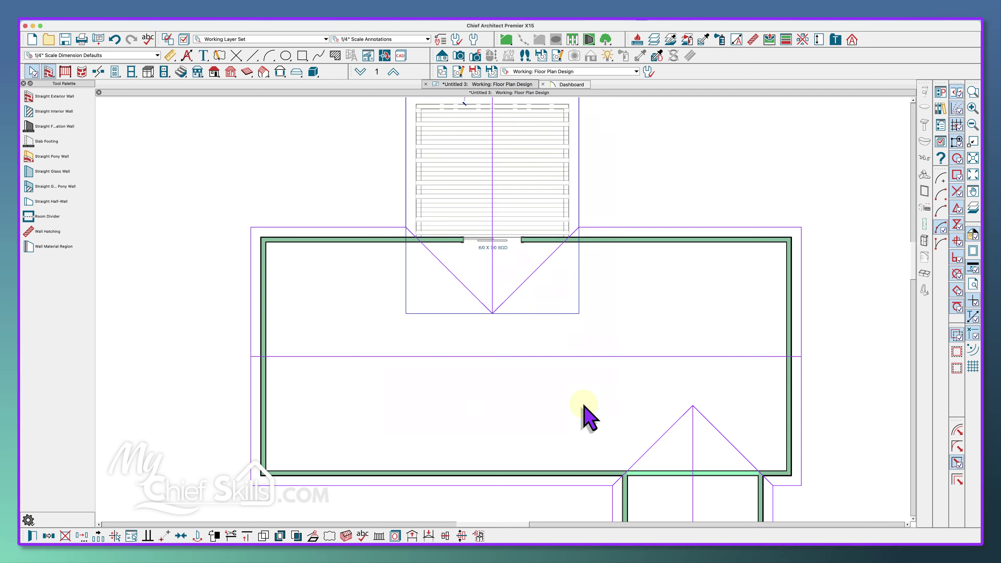
pyautogui.press('Escape')
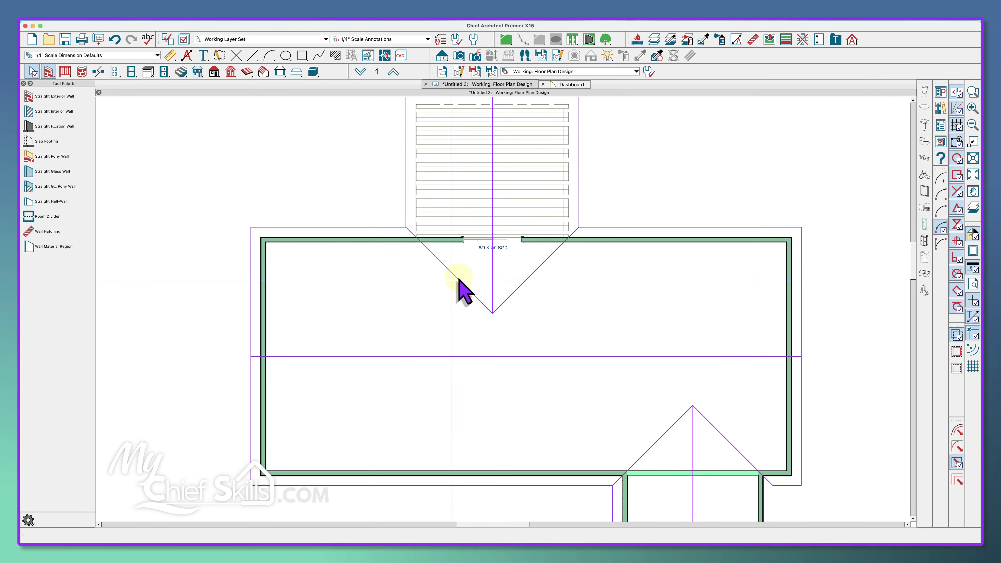
# - Join both raised deck roof planes to the main roof plane along the two valley edges
pyautogui.click(462, 288)
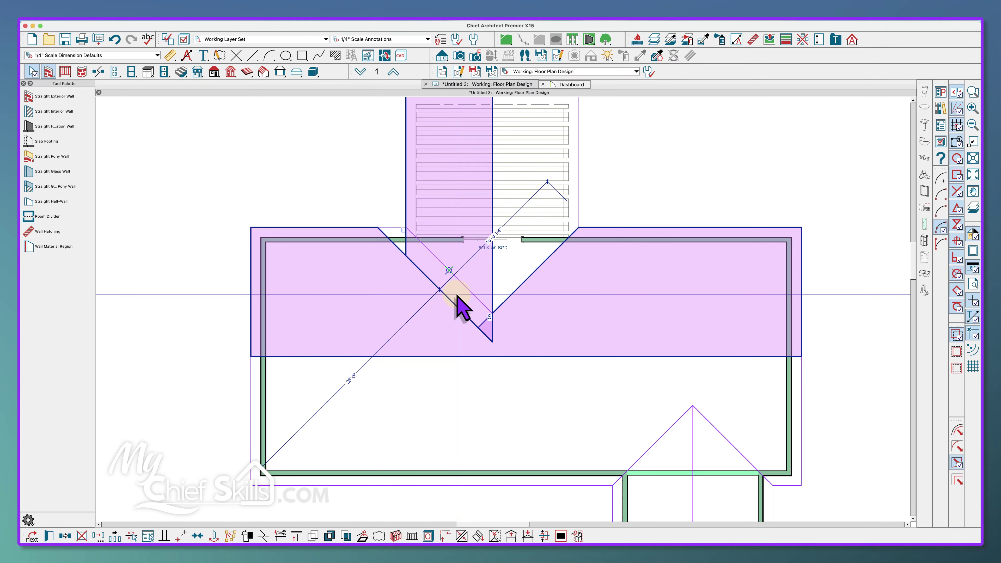
pyautogui.click(456, 299)
pyautogui.press('Escape')
pyautogui.click(508, 303)
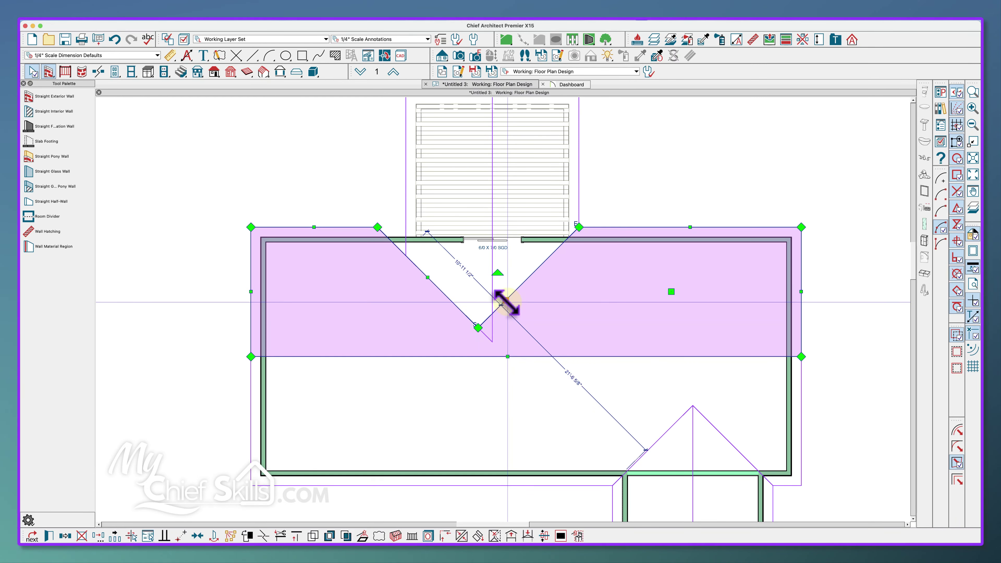
pyautogui.moveTo(508, 303); pyautogui.dragTo(513, 304)
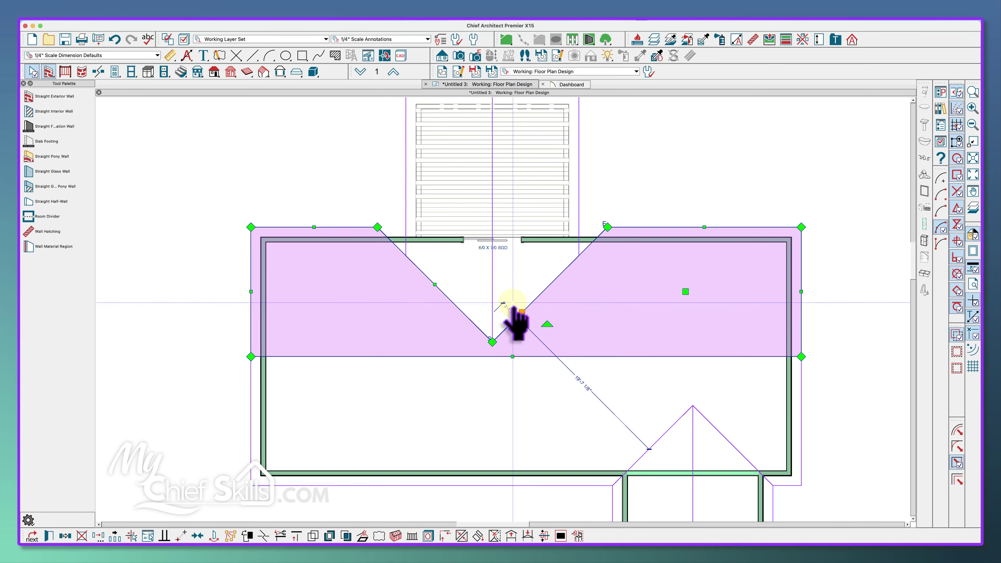
pyautogui.press('Escape')
pyautogui.scroll(3, 514, 304)
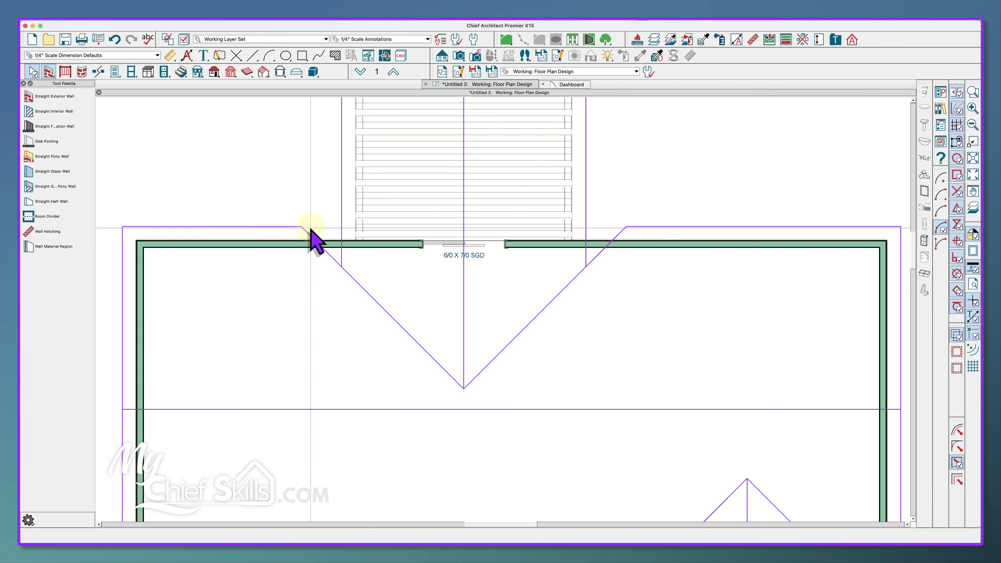
# - Break the main roof plane's left valley edge at the deck's left side and move the eave corner straight above the break
pyautogui.click(347, 288)
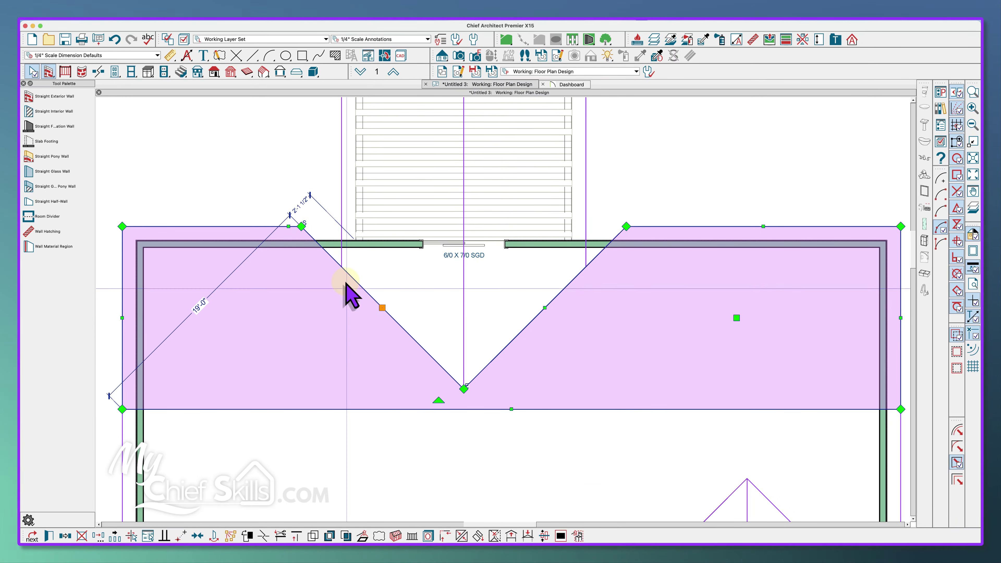
pyautogui.press('3')
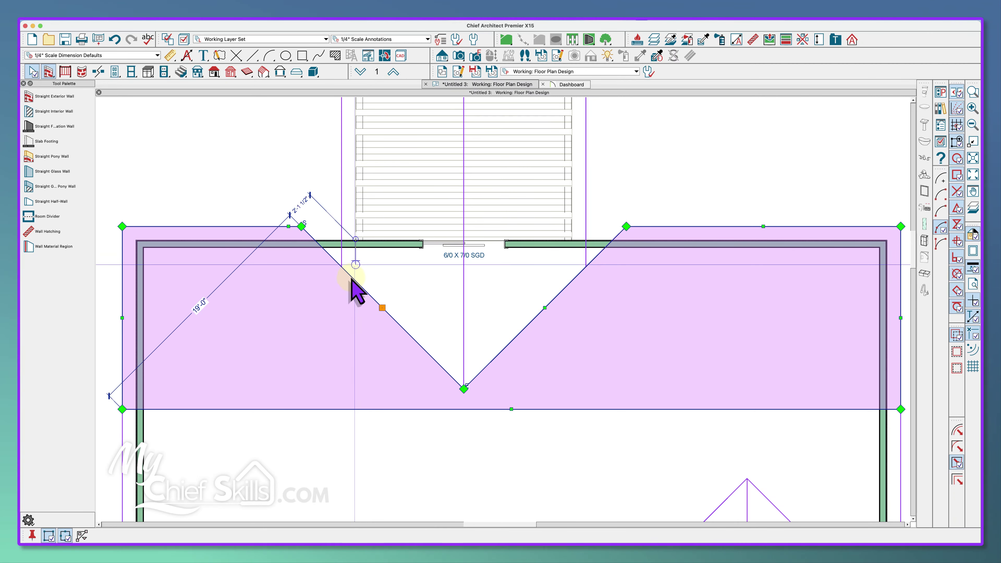
pyautogui.click(354, 280)
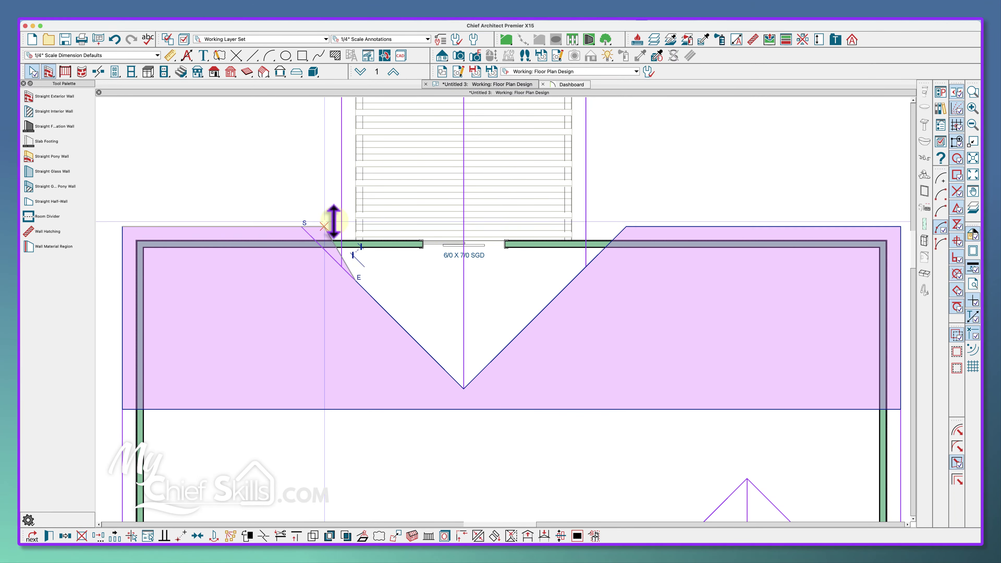
pyautogui.moveTo(344, 224); pyautogui.dragTo(355, 225)
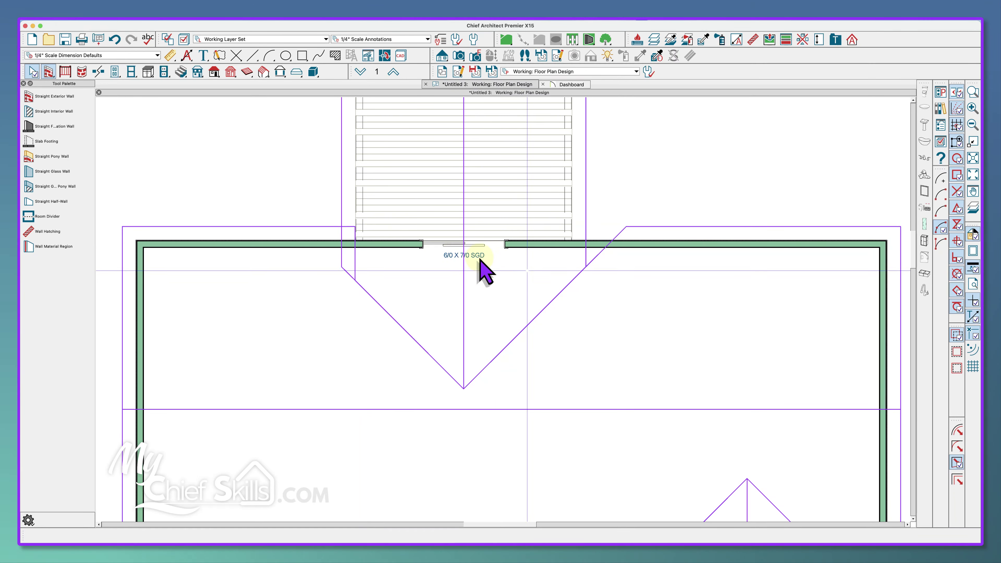
# - Break the main roof plane's right valley edge at the deck's right side and move the eave corner straight above the break
pyautogui.click(570, 284)
pyautogui.press('Tab')
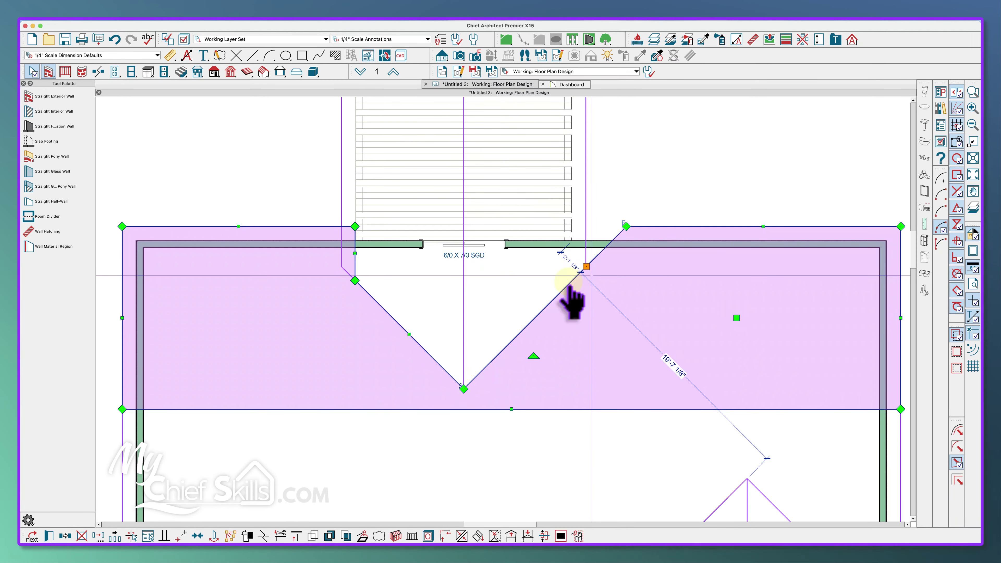
pyautogui.press('Escape')
pyautogui.click(570, 280)
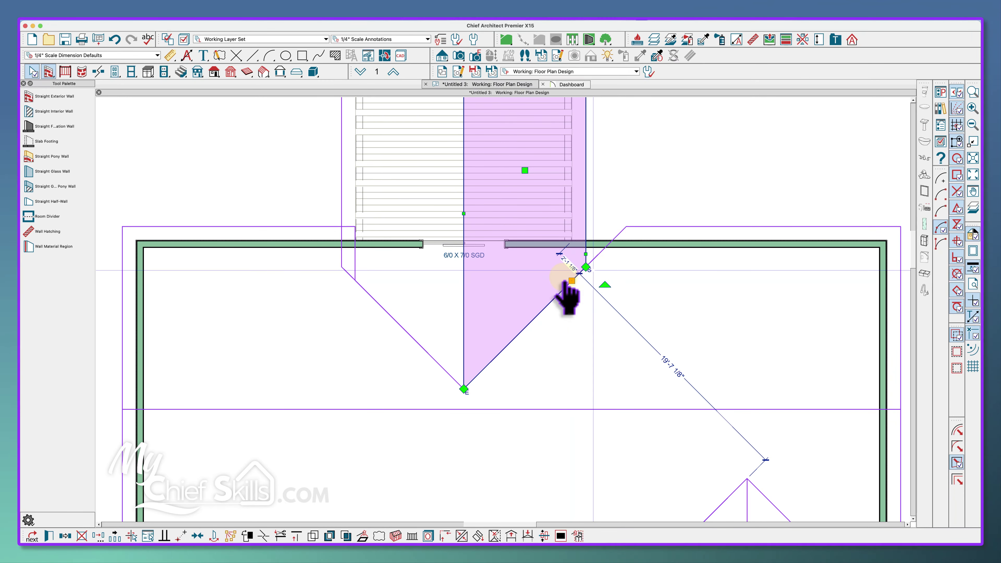
pyautogui.press('Tab')
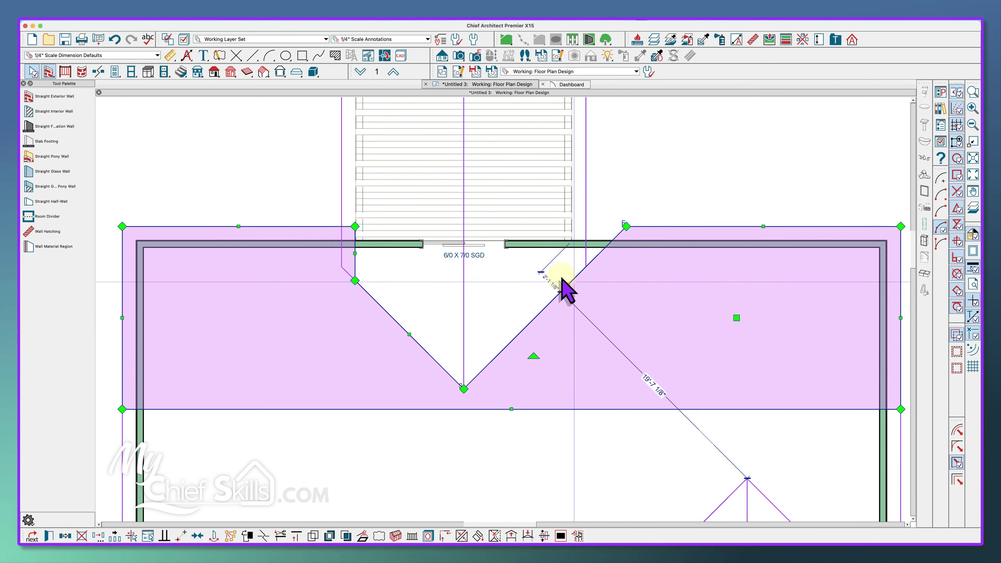
pyautogui.press('3')
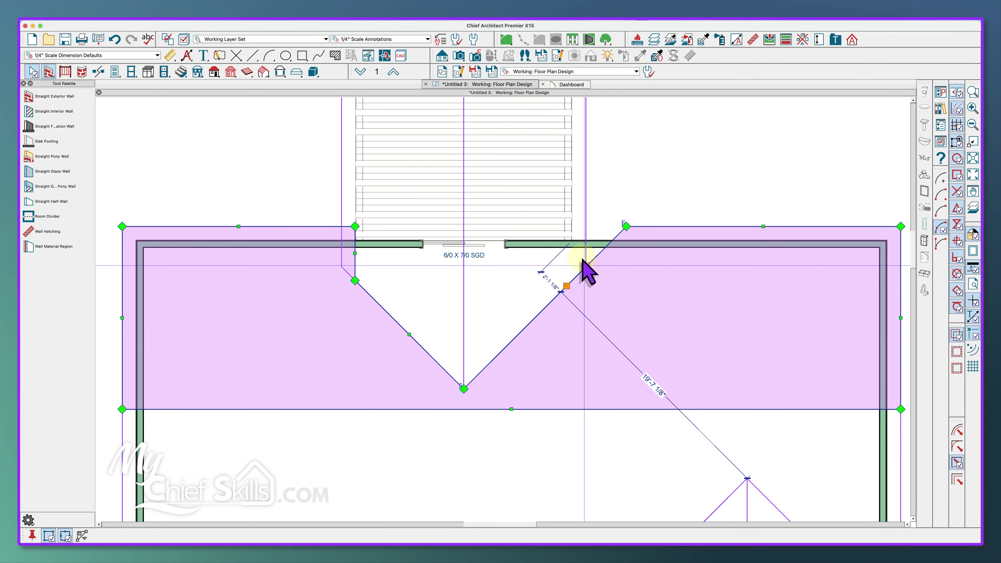
pyautogui.click(573, 277)
pyautogui.moveTo(626, 227); pyautogui.dragTo(573, 226)
pyautogui.press('Escape')
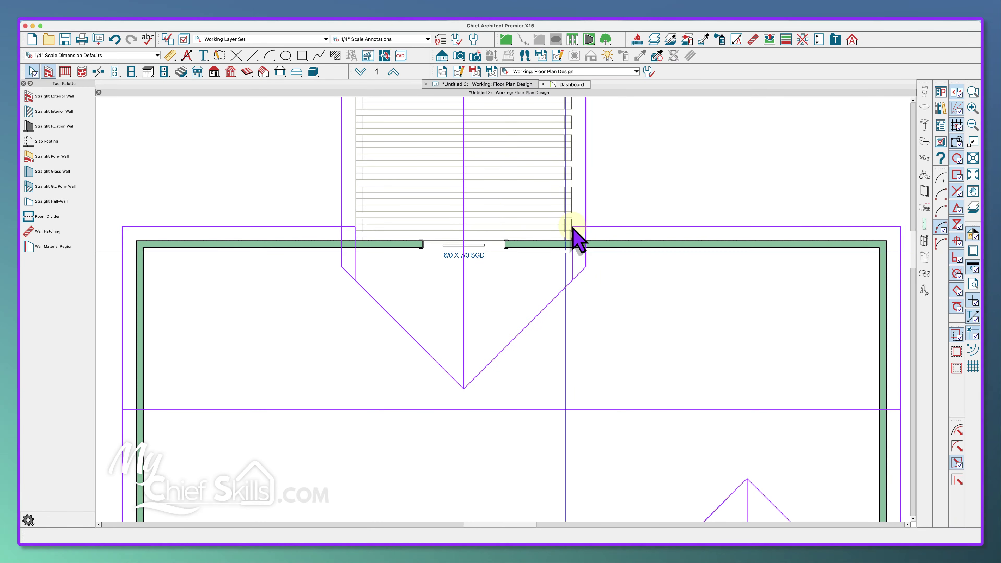
# - Set the deck's absolute ceiling elevation to 133 1/8" and turn off Flat Ceiling Over This Room
pyautogui.scroll(-2, 565, 251)
pyautogui.scroll(2, 540, 256)
pyautogui.click(517, 276)
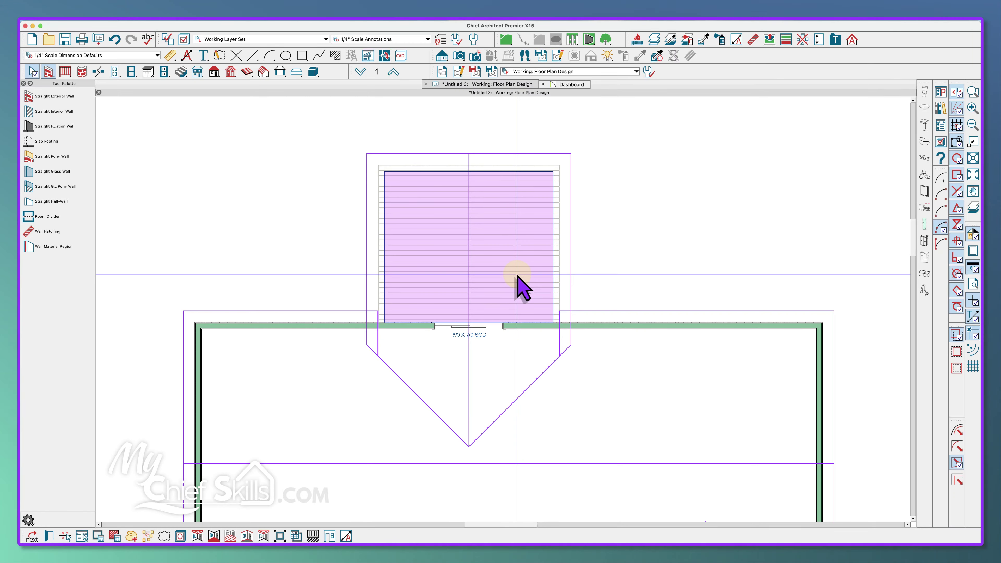
pyautogui.doubleClick(517, 276)
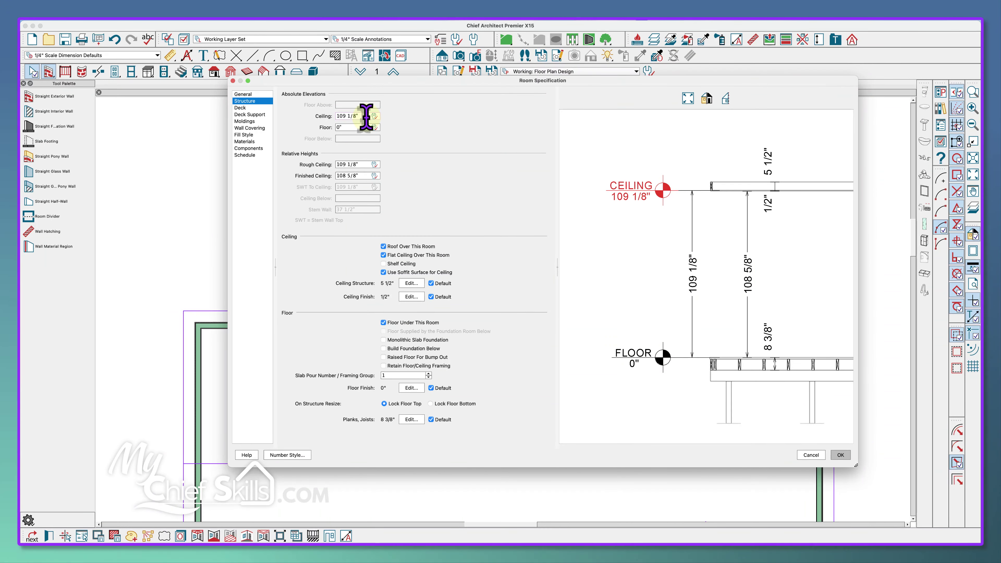
pyautogui.press('Tab')
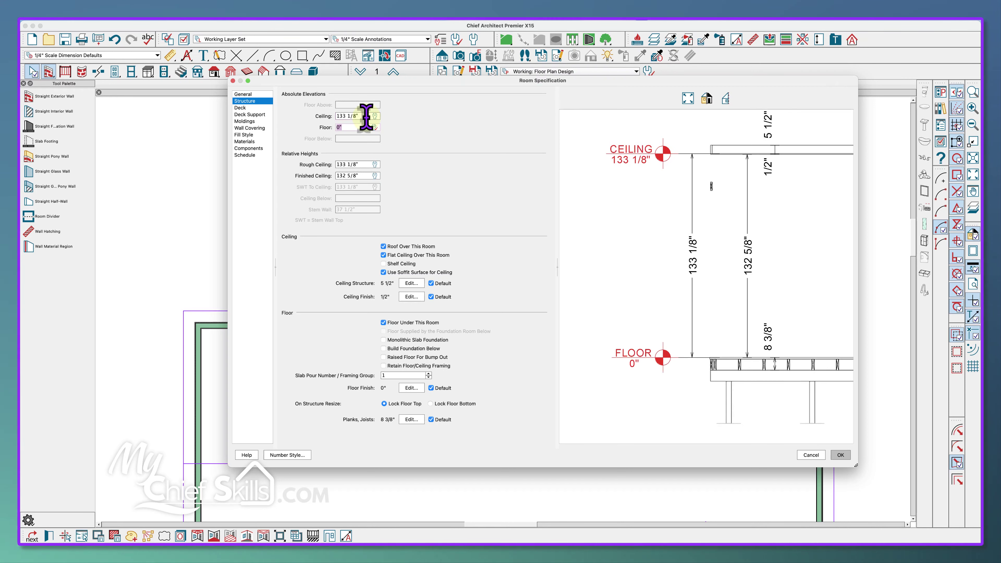
pyautogui.click(410, 255)
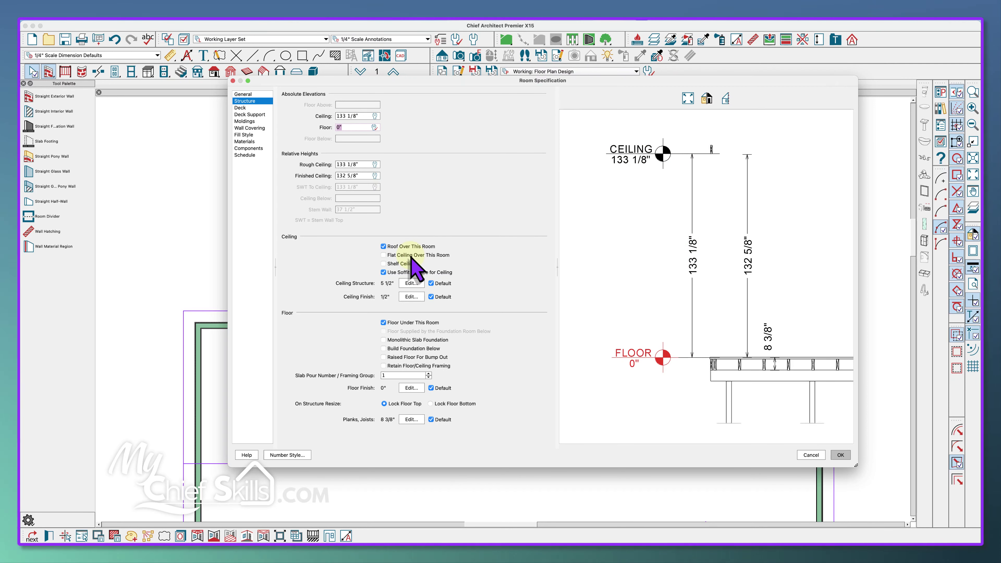
pyautogui.click(842, 457)
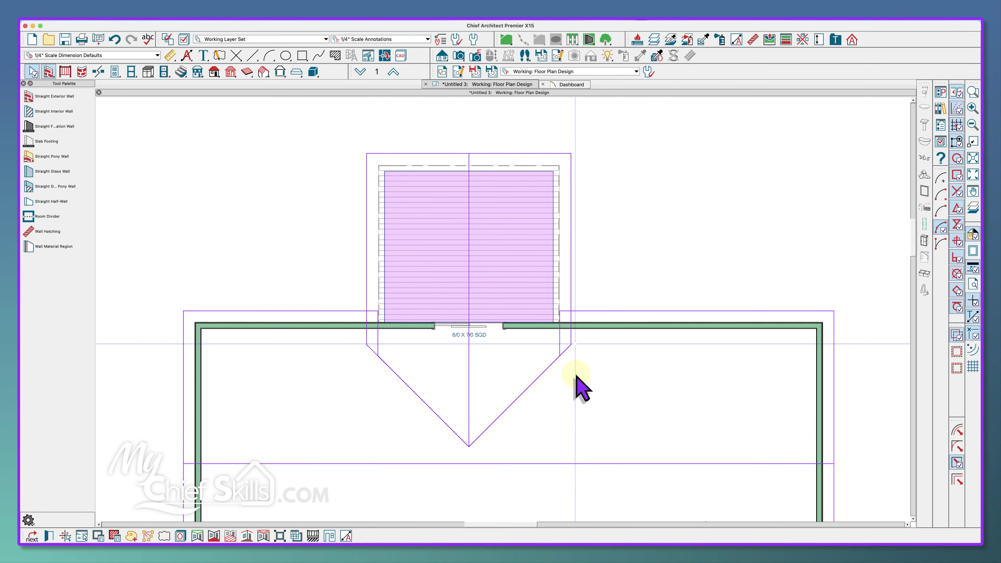
# - Examine the raised deck roof in a perspective full overview and return to the floor plan
pyautogui.hotkey('shift', '3')
pyautogui.moveTo(606, 358)
pyautogui.mouseDown()
pyautogui.moveTo(540, 356)
pyautogui.moveTo(456, 306)
pyautogui.moveTo(399, 298)
pyautogui.moveTo(438, 327)
pyautogui.moveTo(607, 339)
pyautogui.mouseUp()
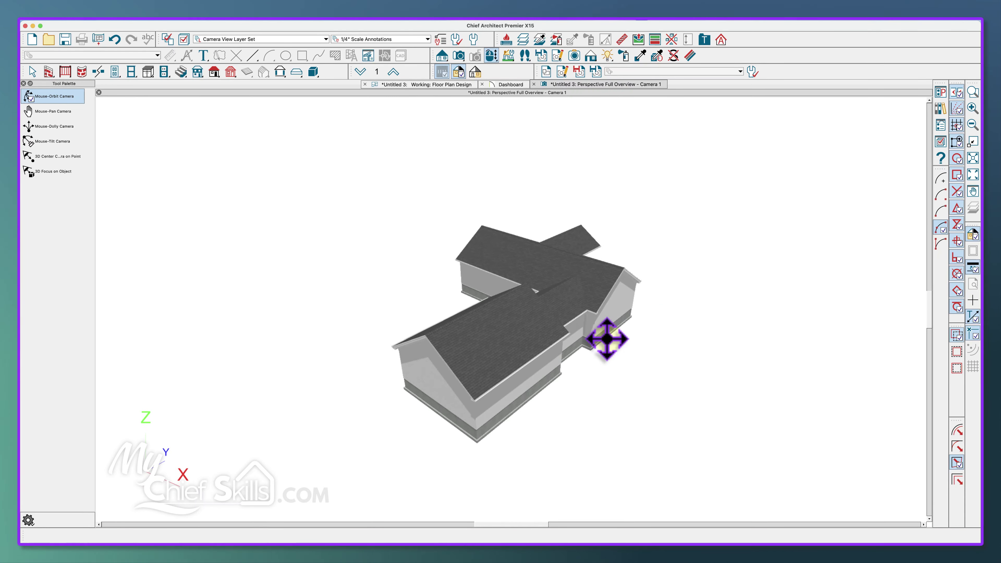
pyautogui.press('super+w')
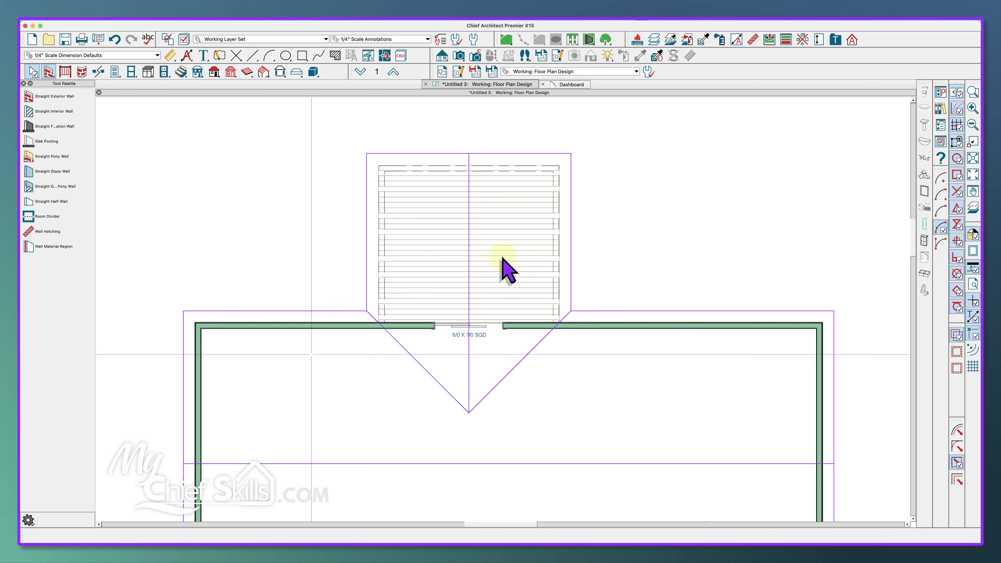
# - Turn on Auto Rebuild Roofs in the Build Roof settings
pyautogui.scroll(-5, 512, 316)
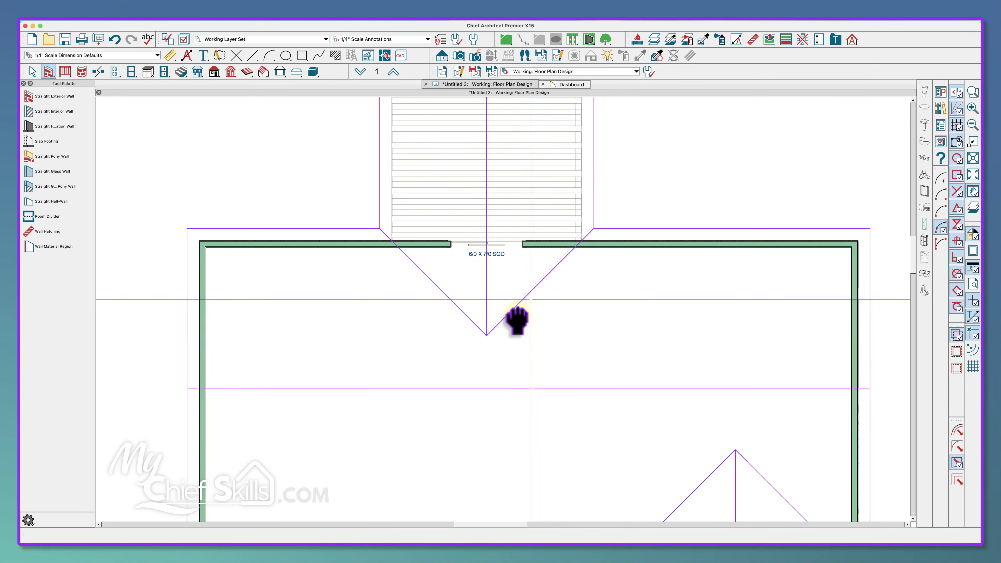
pyautogui.scroll(-5, 518, 317)
pyautogui.scroll(2, 519, 317)
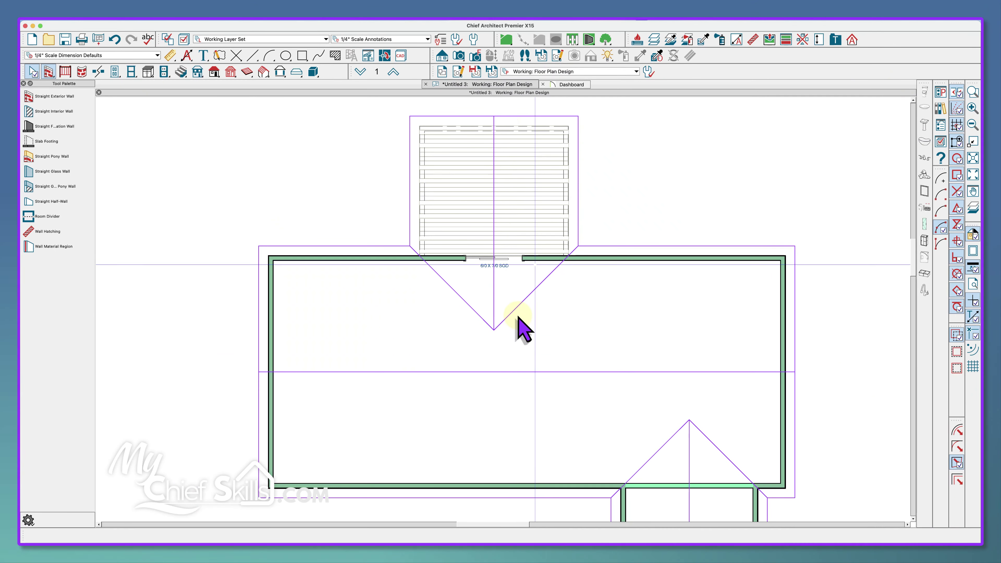
pyautogui.moveTo(456, 286)
pyautogui.mouseDown(button='middle')
pyautogui.moveTo(385, 273)
pyautogui.moveTo(450, 272)
pyautogui.mouseUp(button='middle')
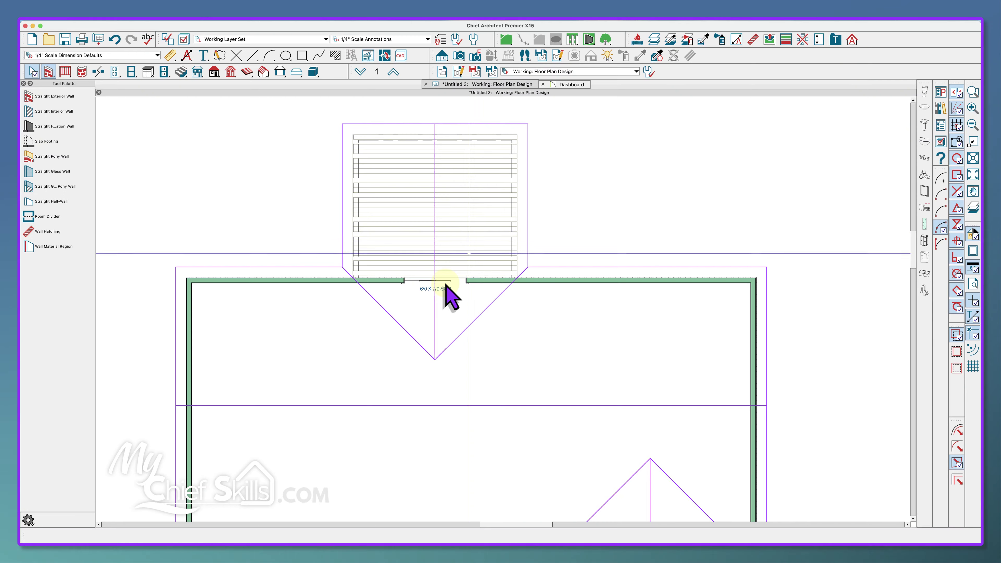
pyautogui.click(853, 39)
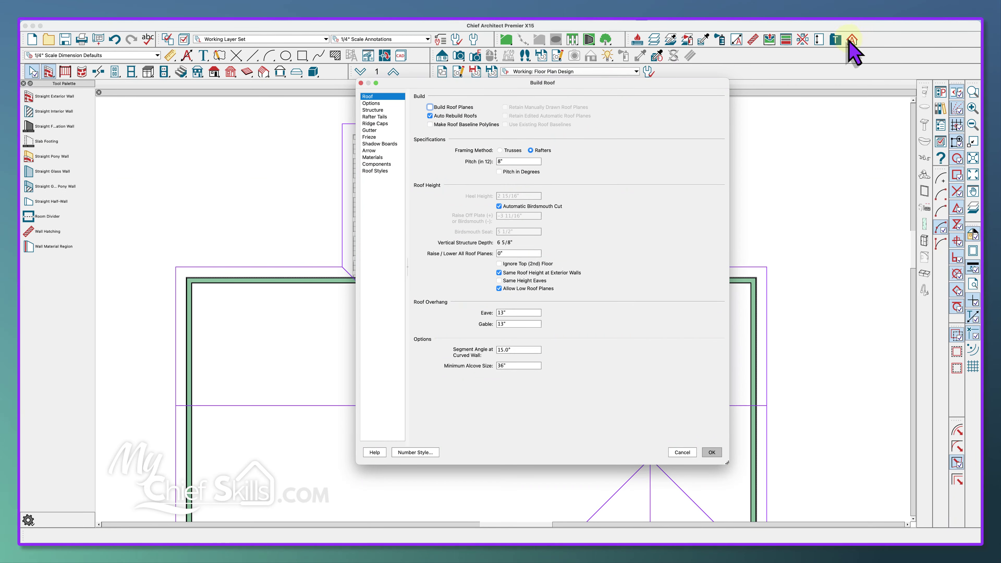
pyautogui.press('Return')
# - Raise the deck's absolute ceiling elevation, turn off Flat Ceiling Over This Room and turn on Use Soffit Surface for Ceiling
pyautogui.click(469, 229)
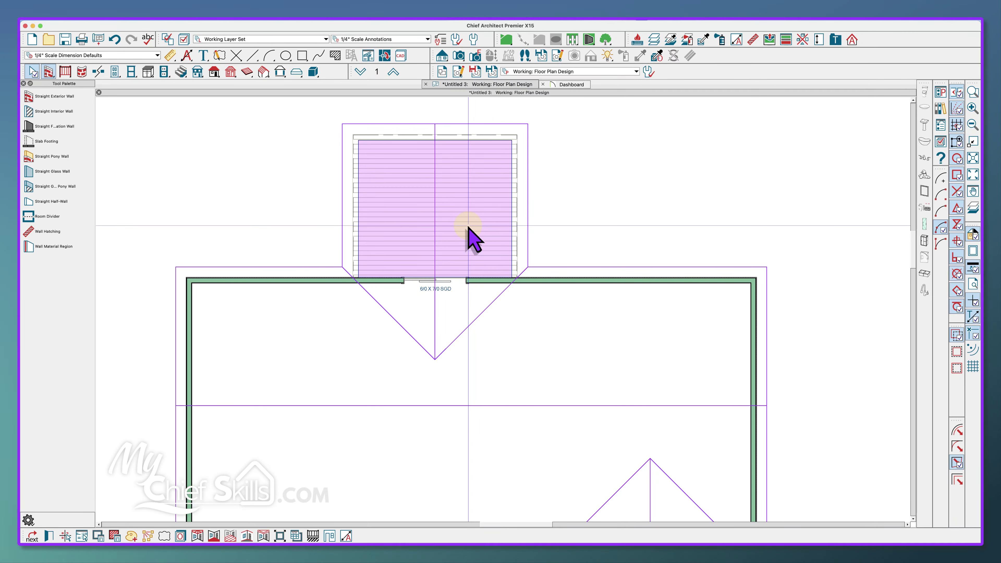
pyautogui.doubleClick(469, 229)
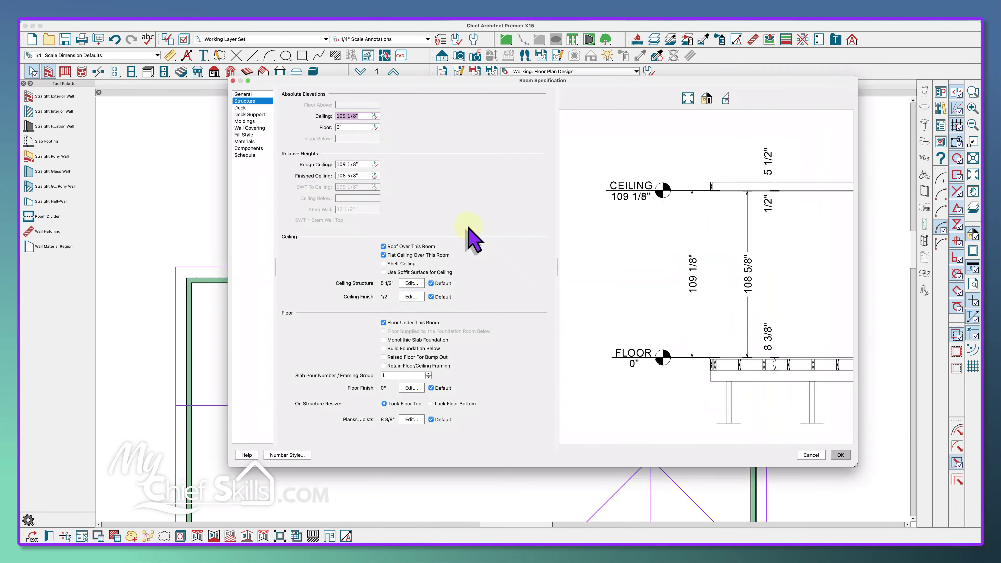
pyautogui.click(398, 273)
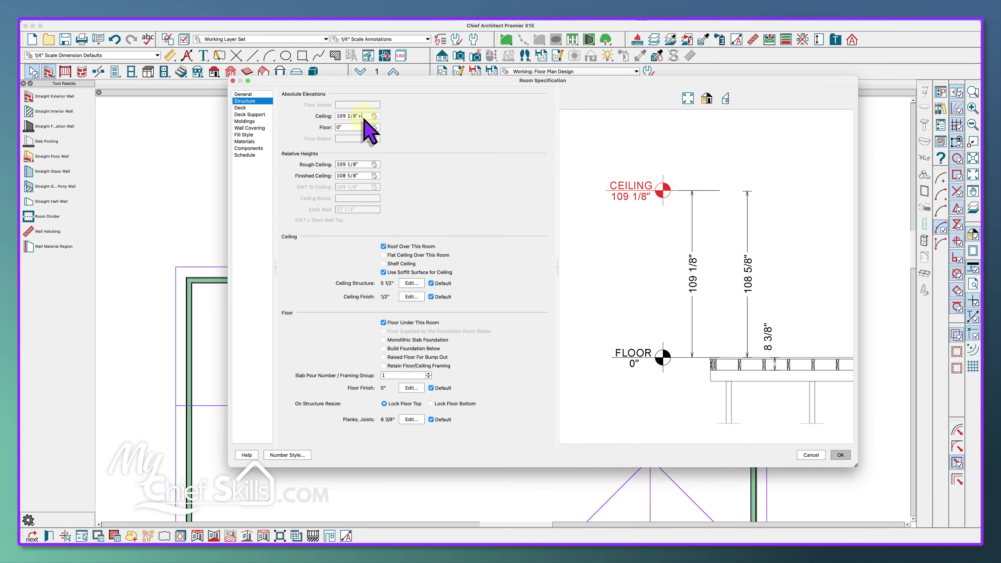
pyautogui.click(841, 456)
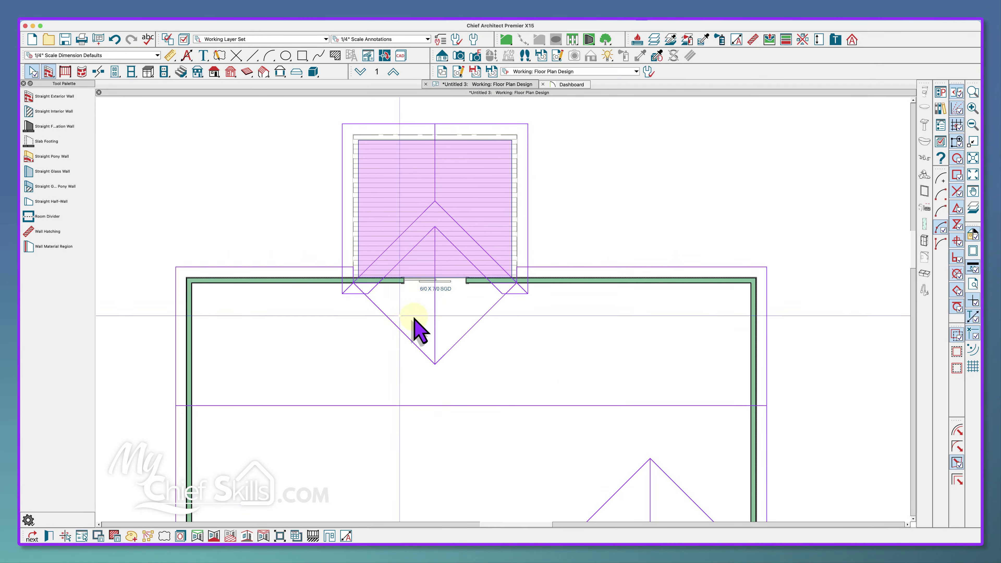
# - Break the house wall at both outer edges of the deck, on either side of the sliding glass door
pyautogui.press('Escape')
pyautogui.scroll(3, 415, 306)
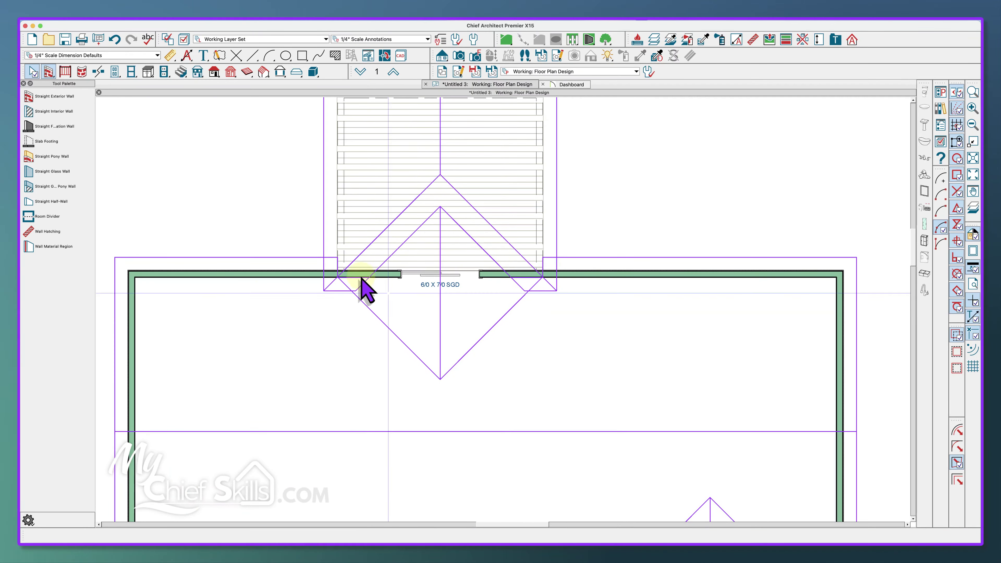
pyautogui.scroll(2, 381, 276)
pyautogui.click(381, 274)
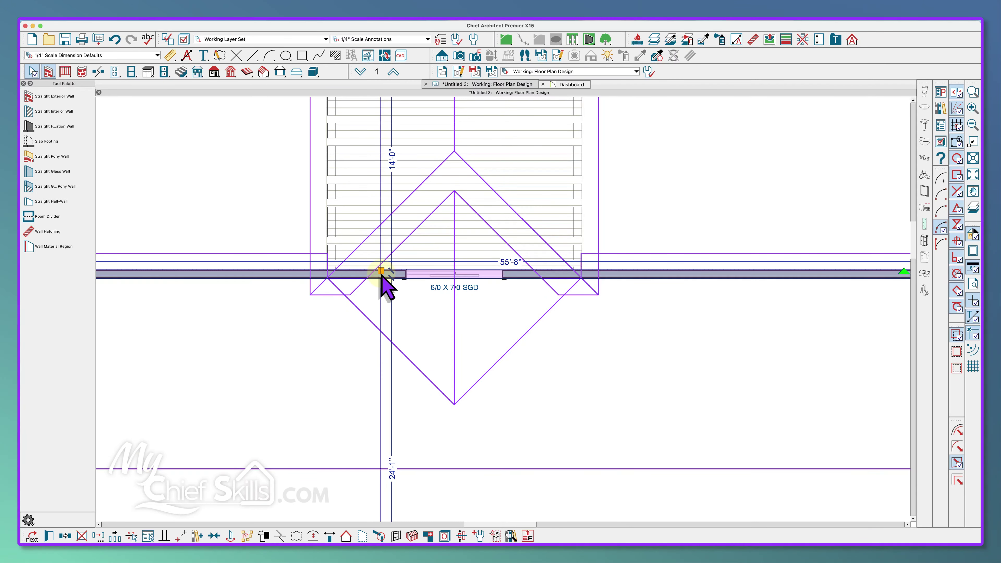
pyautogui.press('b')
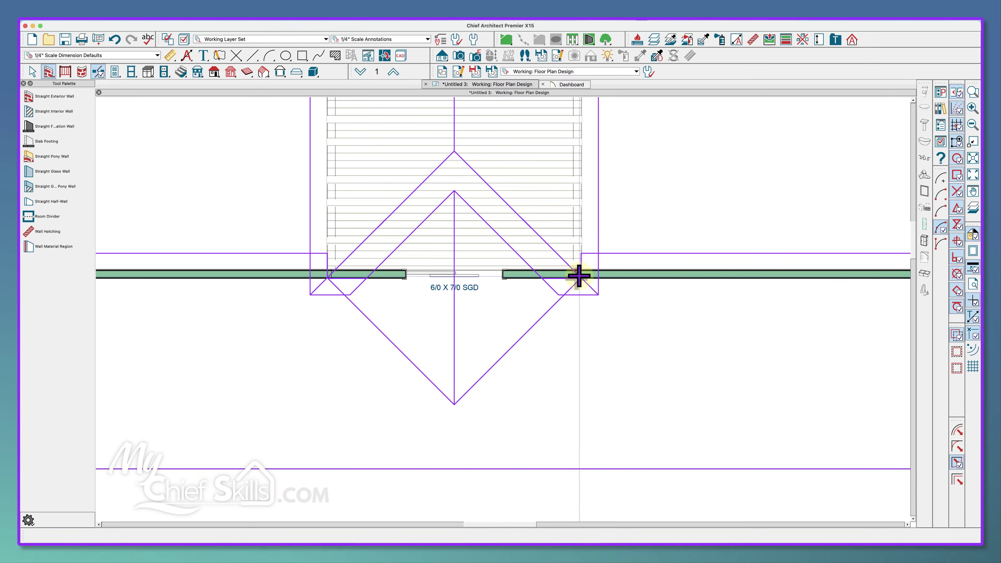
pyautogui.click(565, 272)
# - Change the house wall section between the two breaks to a gable wall
pyautogui.click(548, 276)
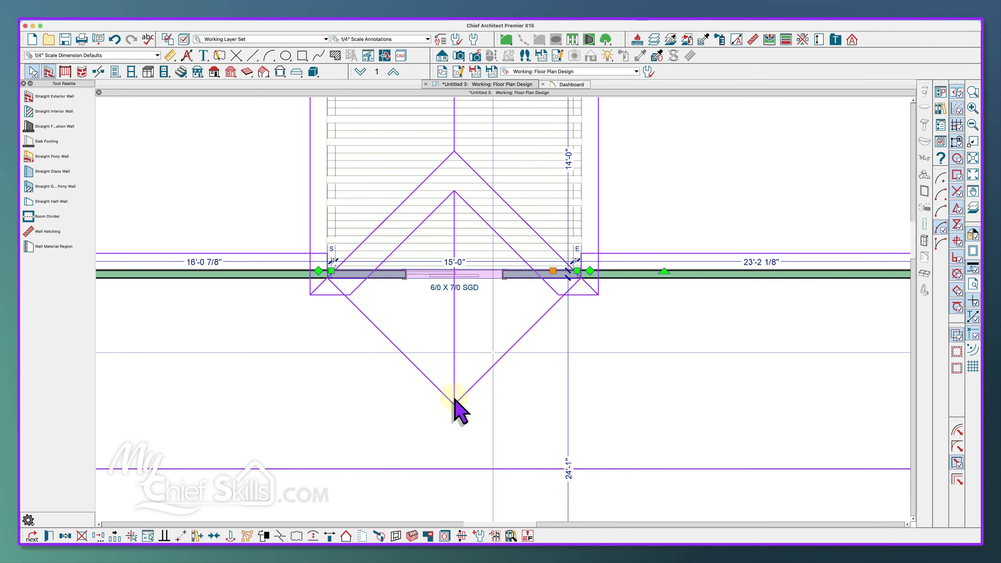
pyautogui.click(347, 536)
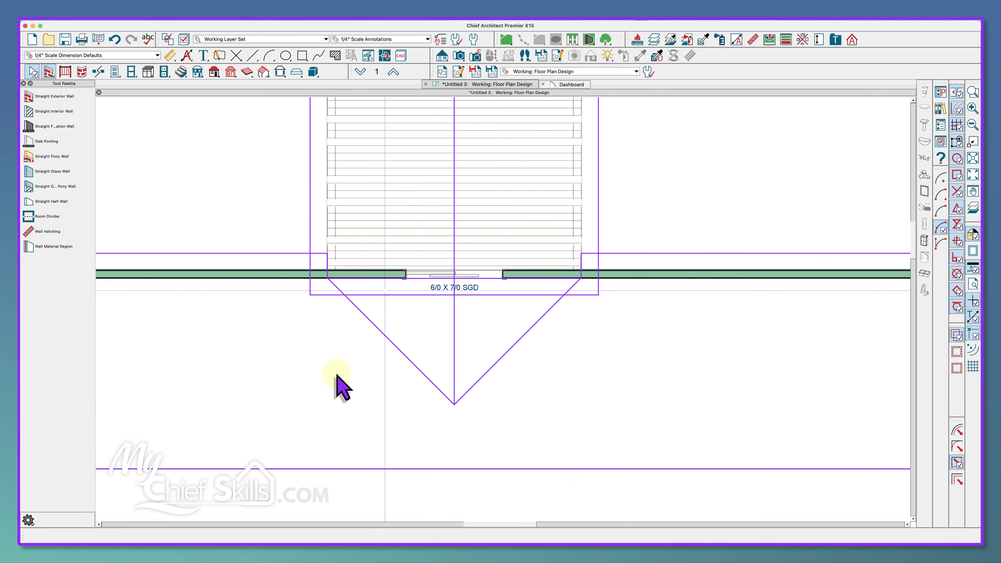
pyautogui.click(331, 295)
pyautogui.press('Escape')
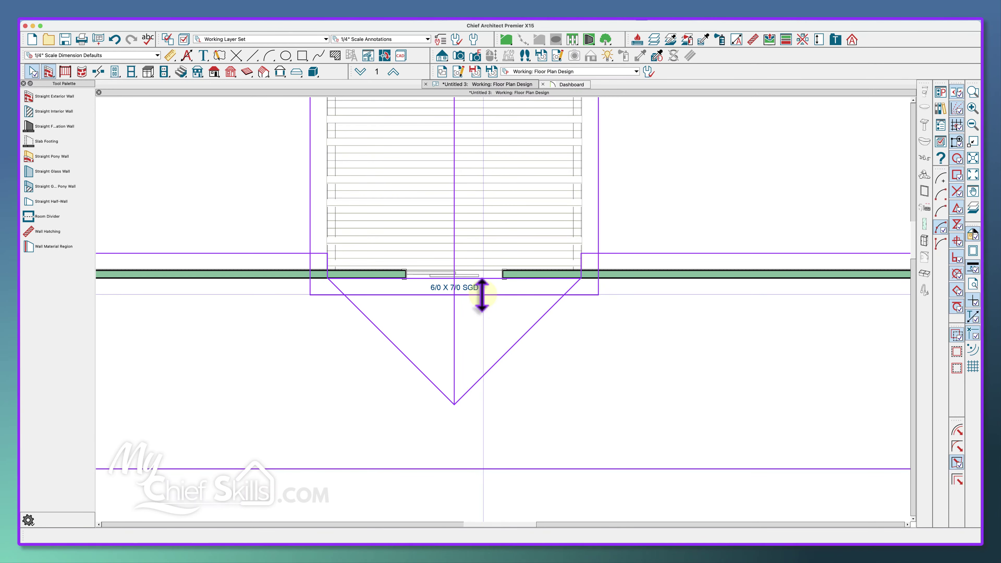
# - Delete the triangular roof planes behind the gable wall section, turning off Auto Rebuild Roofs
pyautogui.click(455, 373)
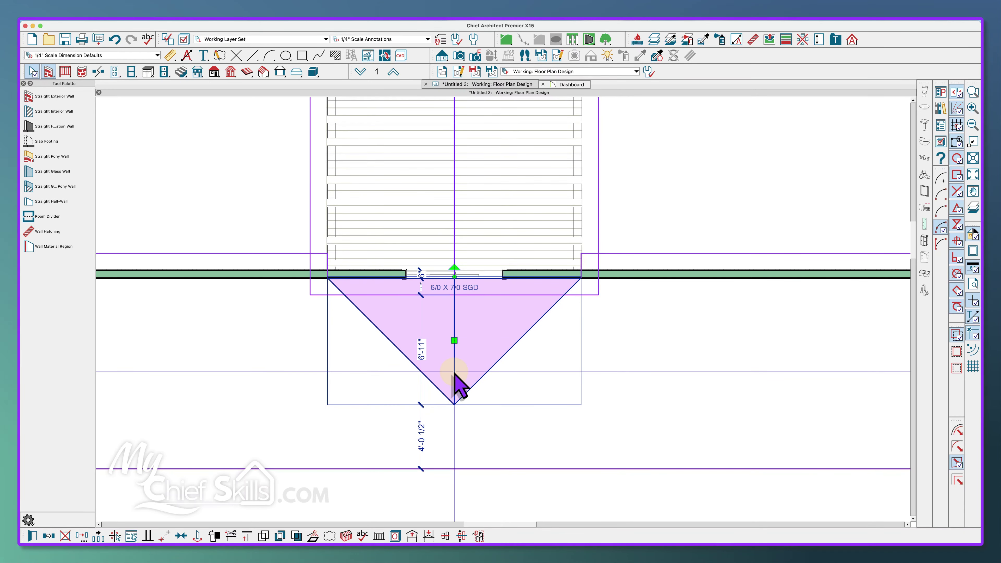
pyautogui.press('Delete')
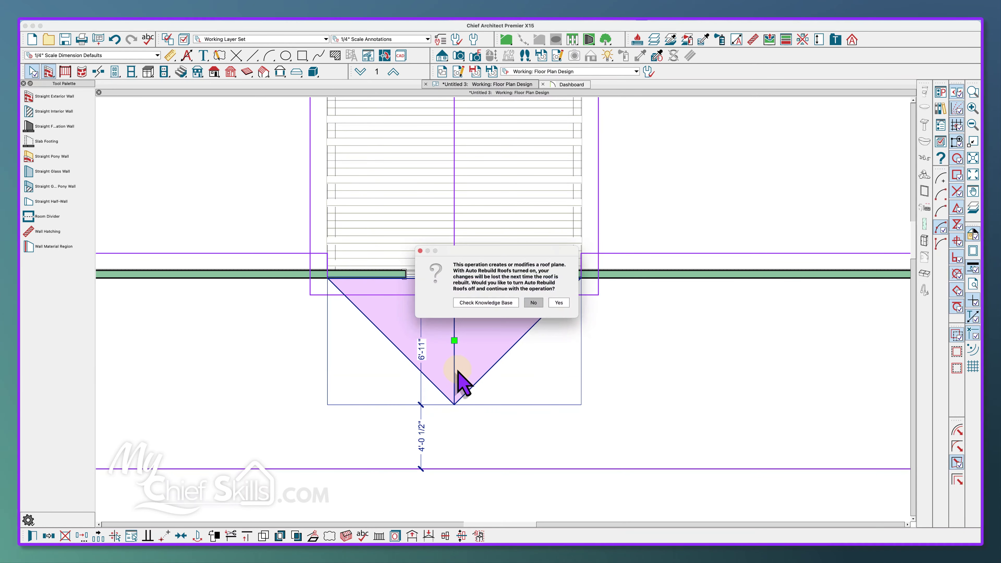
pyautogui.click(559, 303)
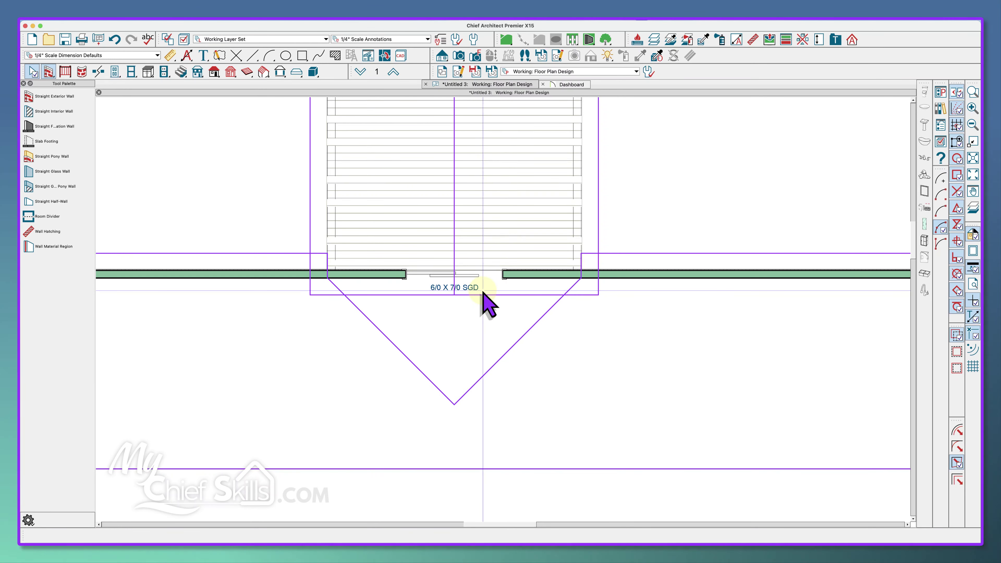
# - Join the right deck roof plane to the main roof plane along the right valley edge
pyautogui.click(485, 317)
pyautogui.click(485, 328)
pyautogui.click(499, 334)
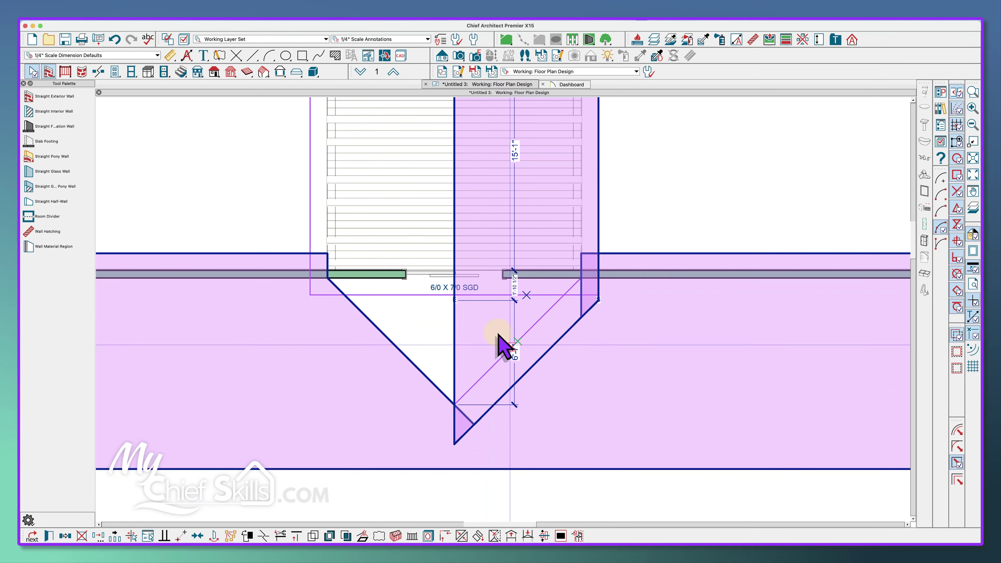
pyautogui.click(511, 351)
pyautogui.press('Escape')
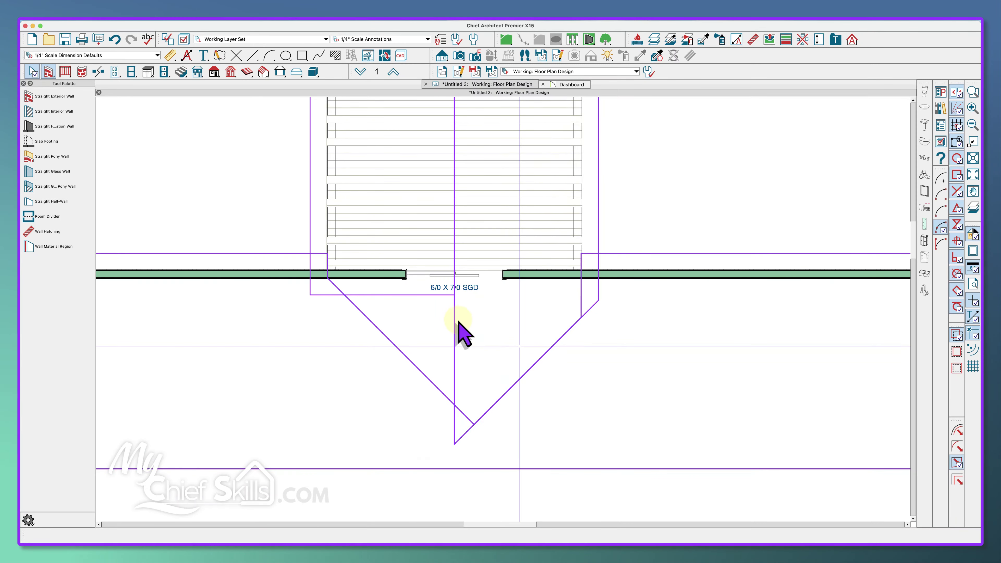
# - Join the left deck roof plane to the main roof plane along the left valley edge
pyautogui.click(403, 294)
pyautogui.click(413, 355)
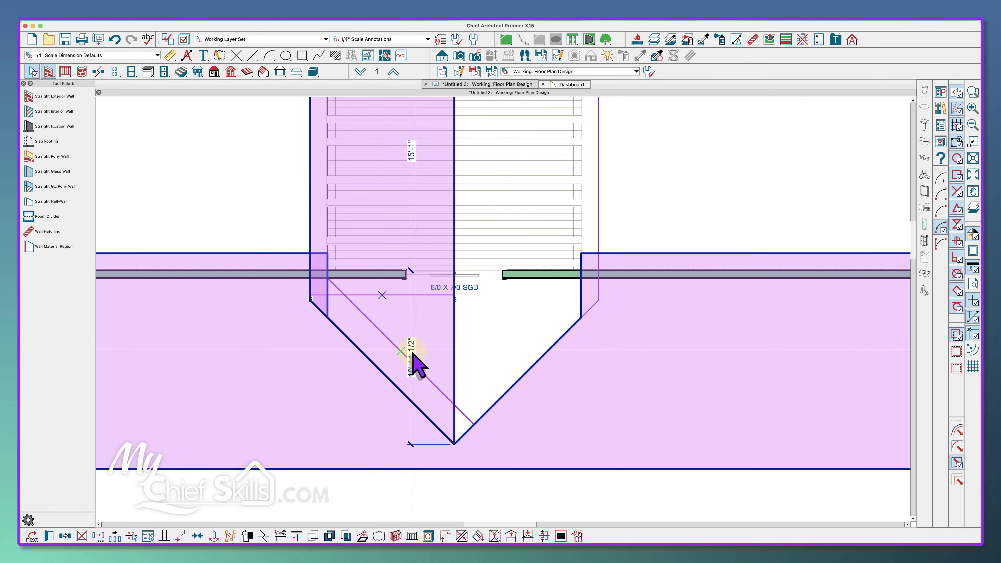
pyautogui.press('Escape')
pyautogui.scroll(-4, 430, 355)
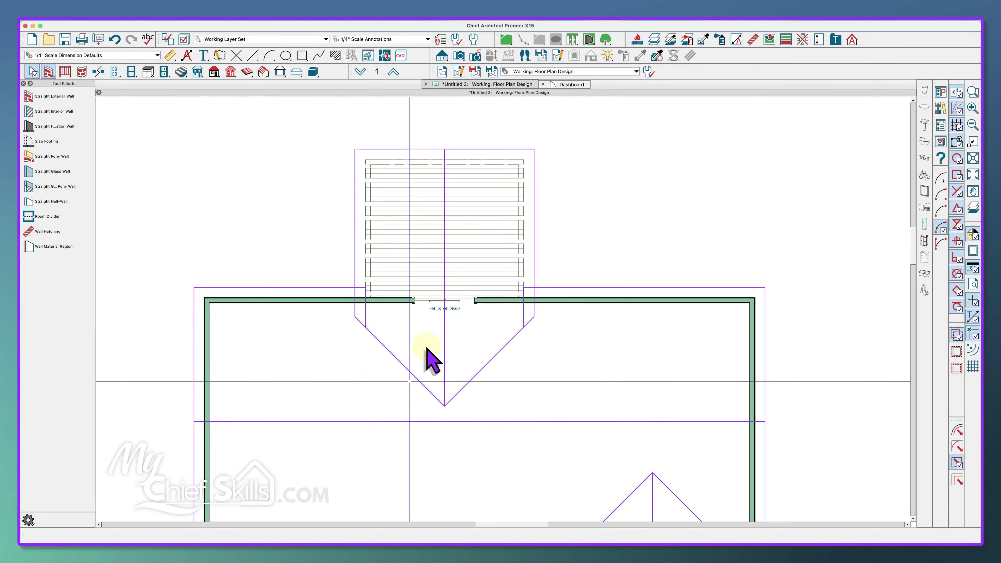
# - Examine the roof plane layout across the whole plan, from the deck valleys to the lower building wings
pyautogui.scroll(-1, 426, 347)
pyautogui.moveTo(427, 351); pyautogui.dragTo(411, 263, button='middle')
pyautogui.scroll(-1, 469, 353)
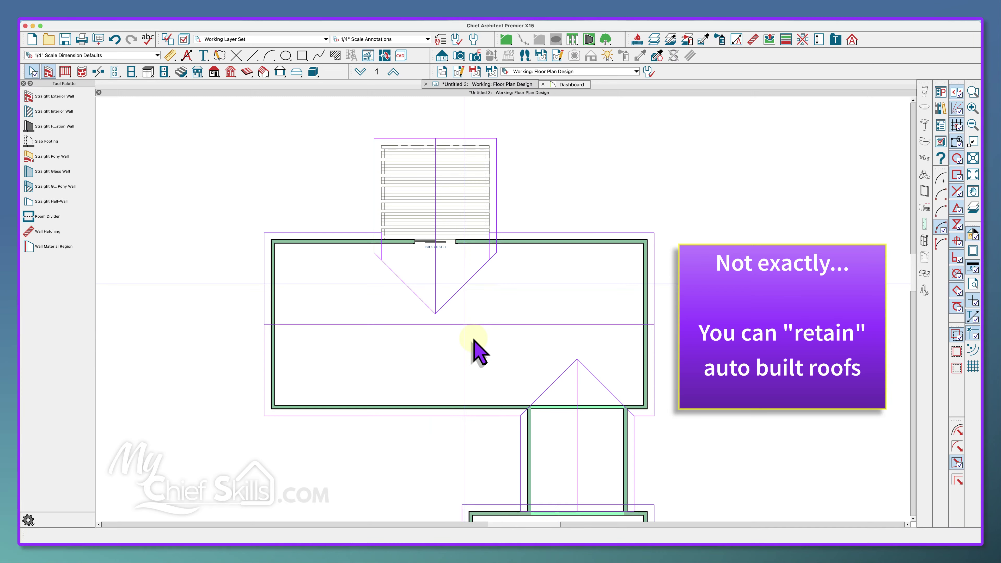
pyautogui.scroll(-1, 474, 341)
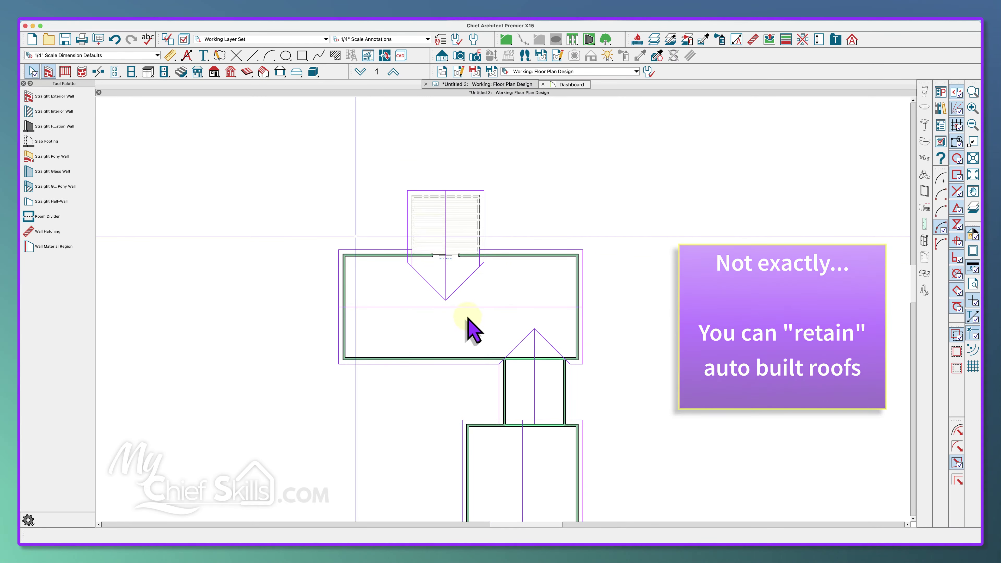
pyautogui.scroll(1, 467, 310)
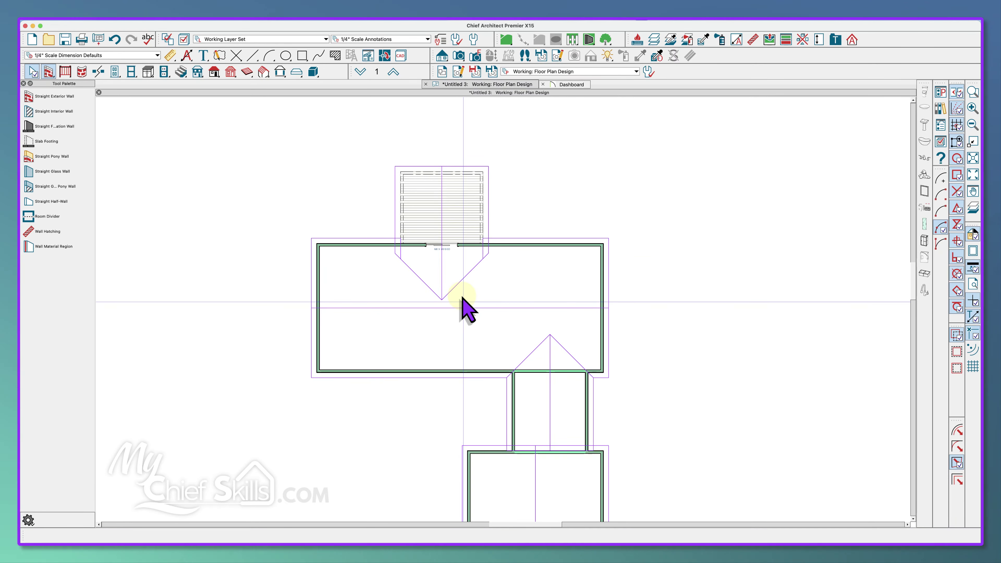
pyautogui.moveTo(461, 301); pyautogui.dragTo(473, 278, button='middle')
pyautogui.scroll(-1, 462, 292)
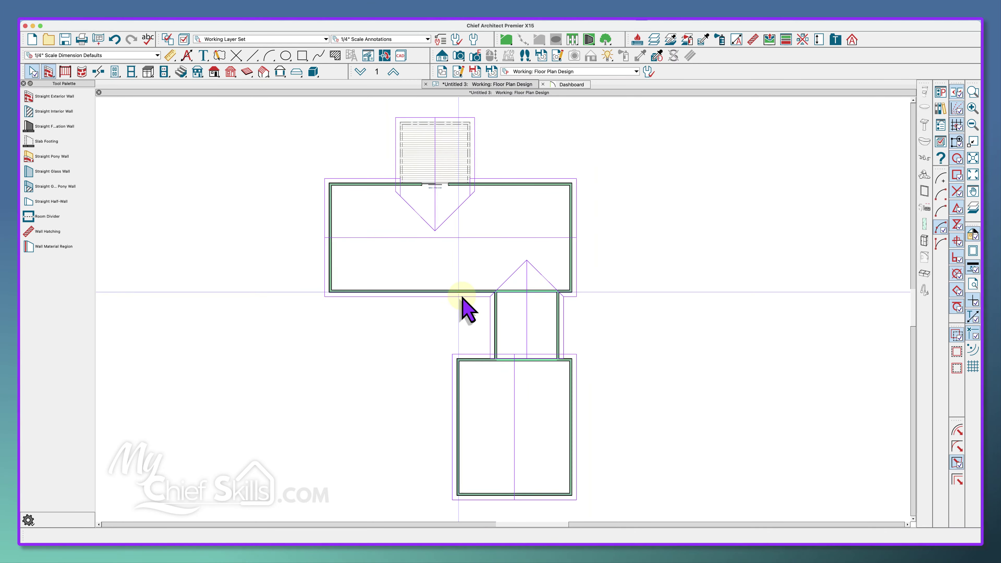
pyautogui.scroll(2, 451, 262)
pyautogui.moveTo(450, 239); pyautogui.dragTo(441, 316, button='middle')
pyautogui.scroll(1, 424, 269)
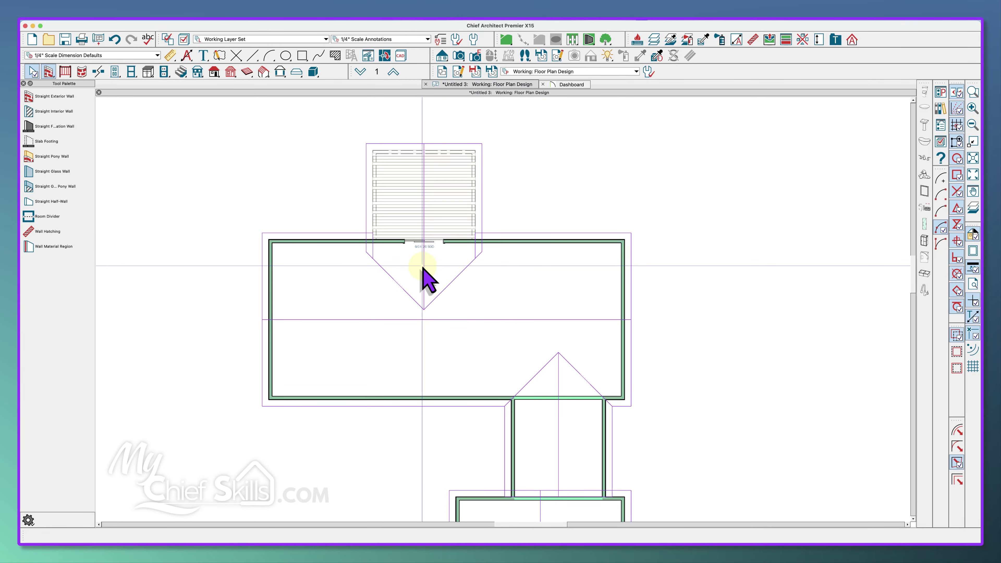
# - Rebuild the roof planes with Retain Edited Automatic Roof Planes turned on, leaving Auto Rebuild Roofs off
pyautogui.press('r')
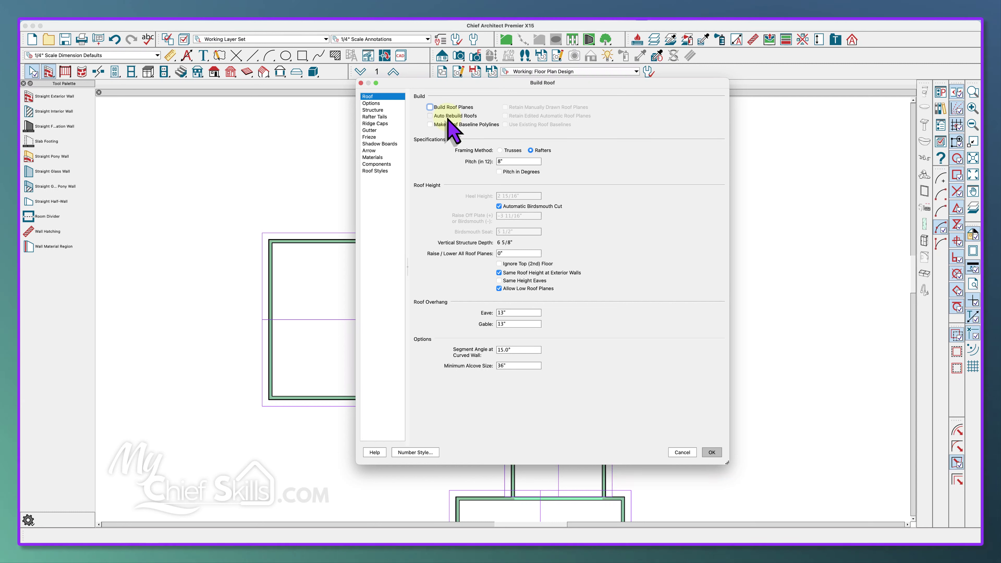
pyautogui.click(430, 107)
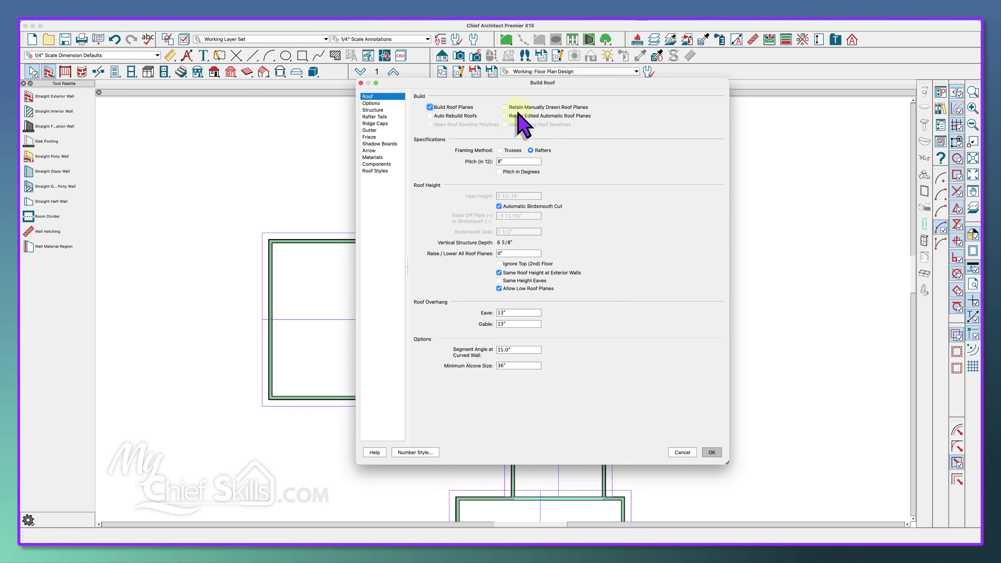
pyautogui.click(506, 116)
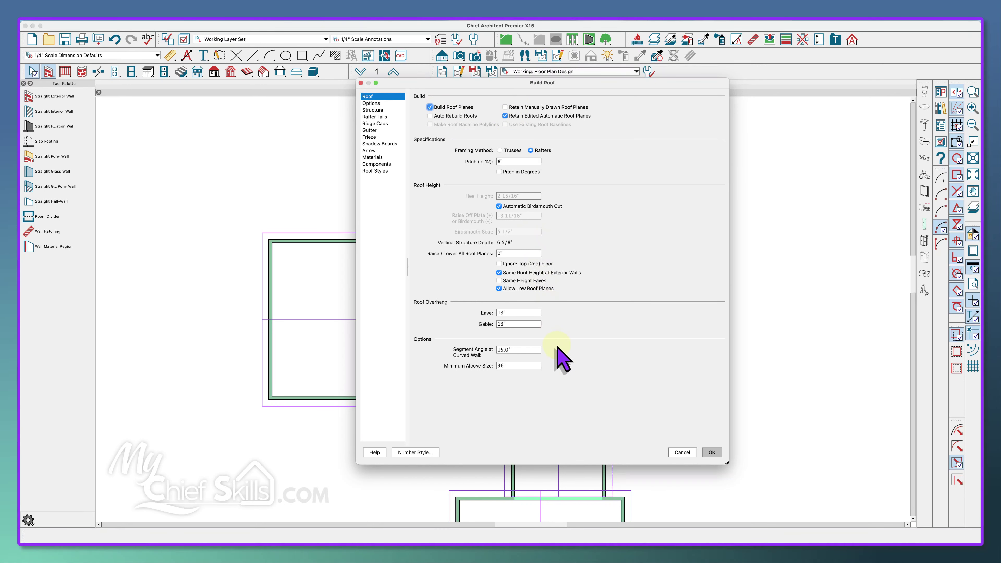
pyautogui.click(712, 453)
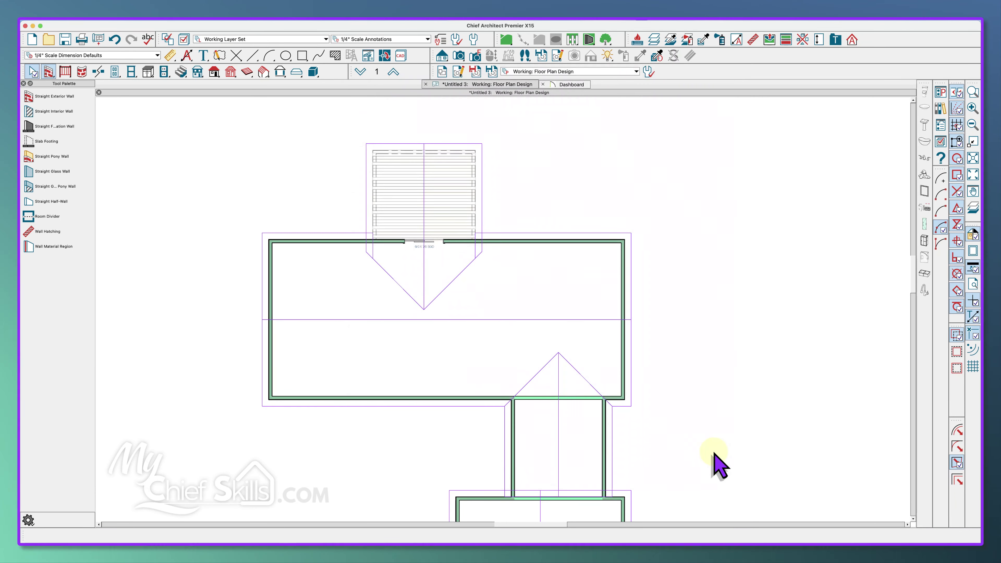
# - Delete the rebuilt triangular roof planes behind the deck's gable wall section, on both sides of the ridge
pyautogui.click(433, 290)
pyautogui.click(416, 283)
pyautogui.click(415, 284)
pyautogui.press('Delete')
pyautogui.scroll(-1, 580, 304)
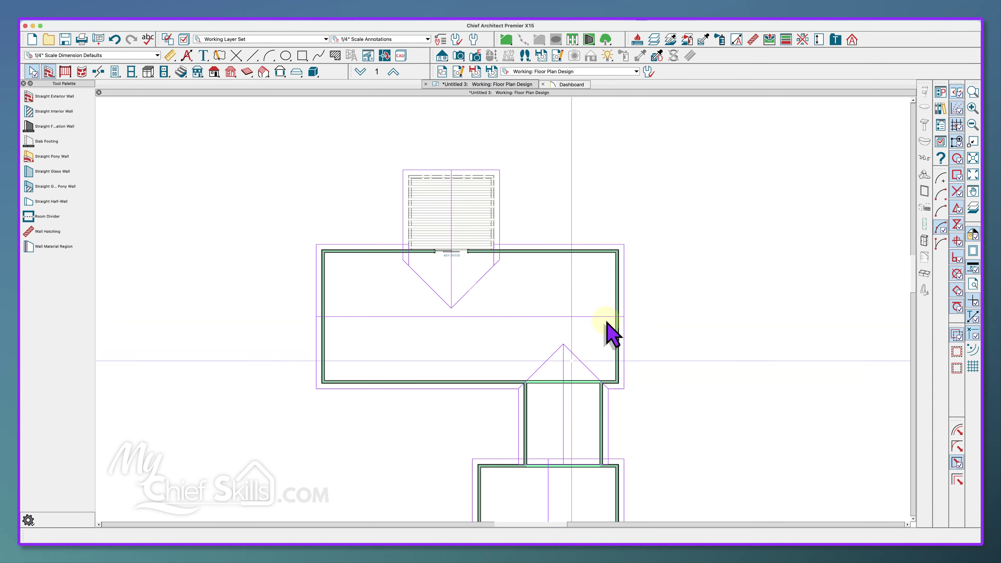
pyautogui.moveTo(579, 362); pyautogui.dragTo(607, 323, button='middle')
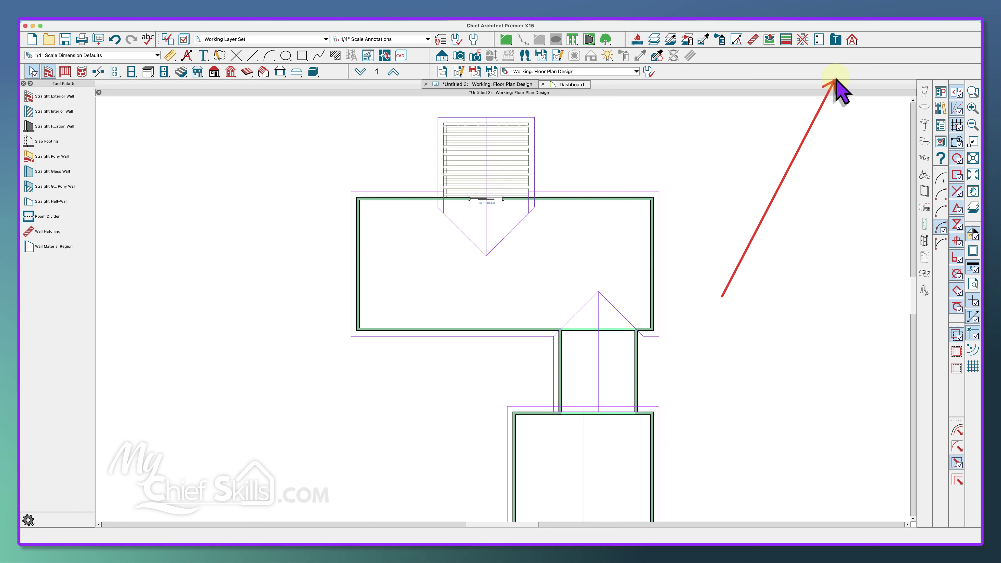
pyautogui.click(856, 44)
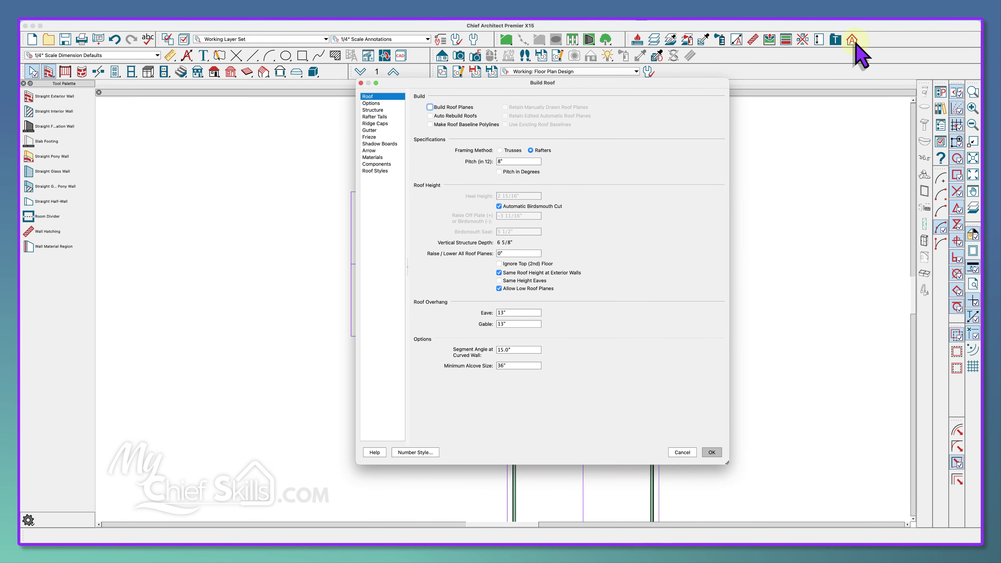
pyautogui.press('Escape')
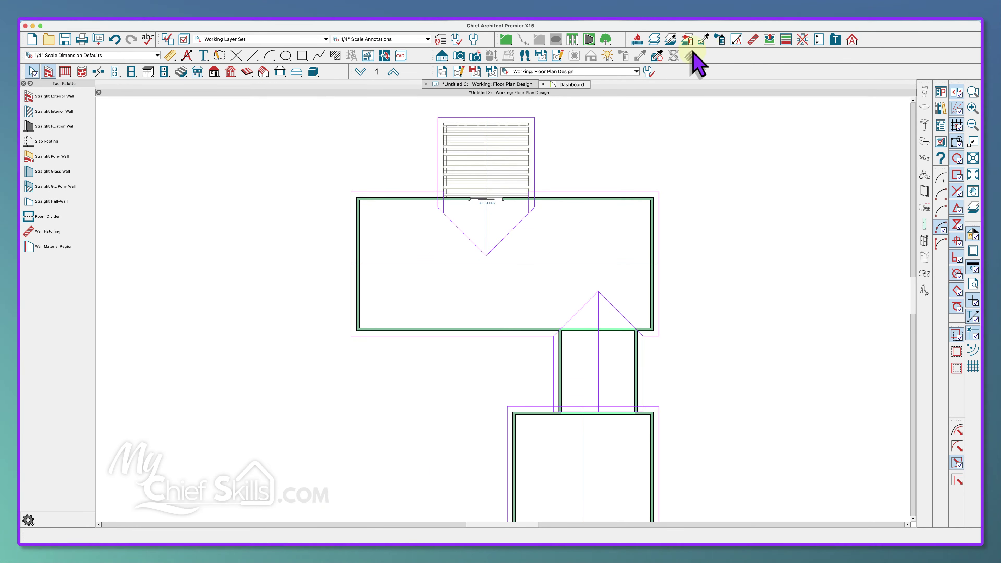
pyautogui.click(853, 39)
pyautogui.press('Escape')
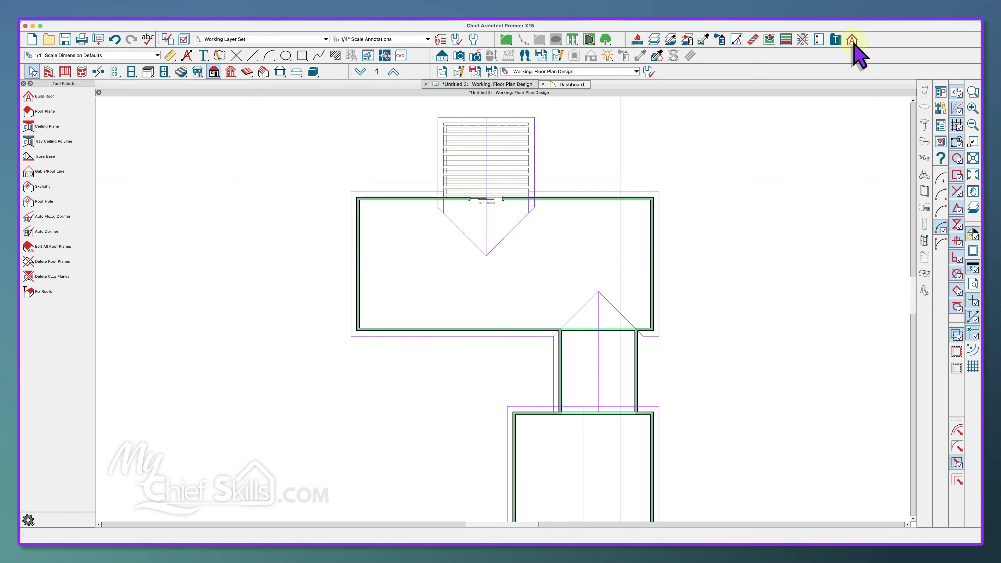